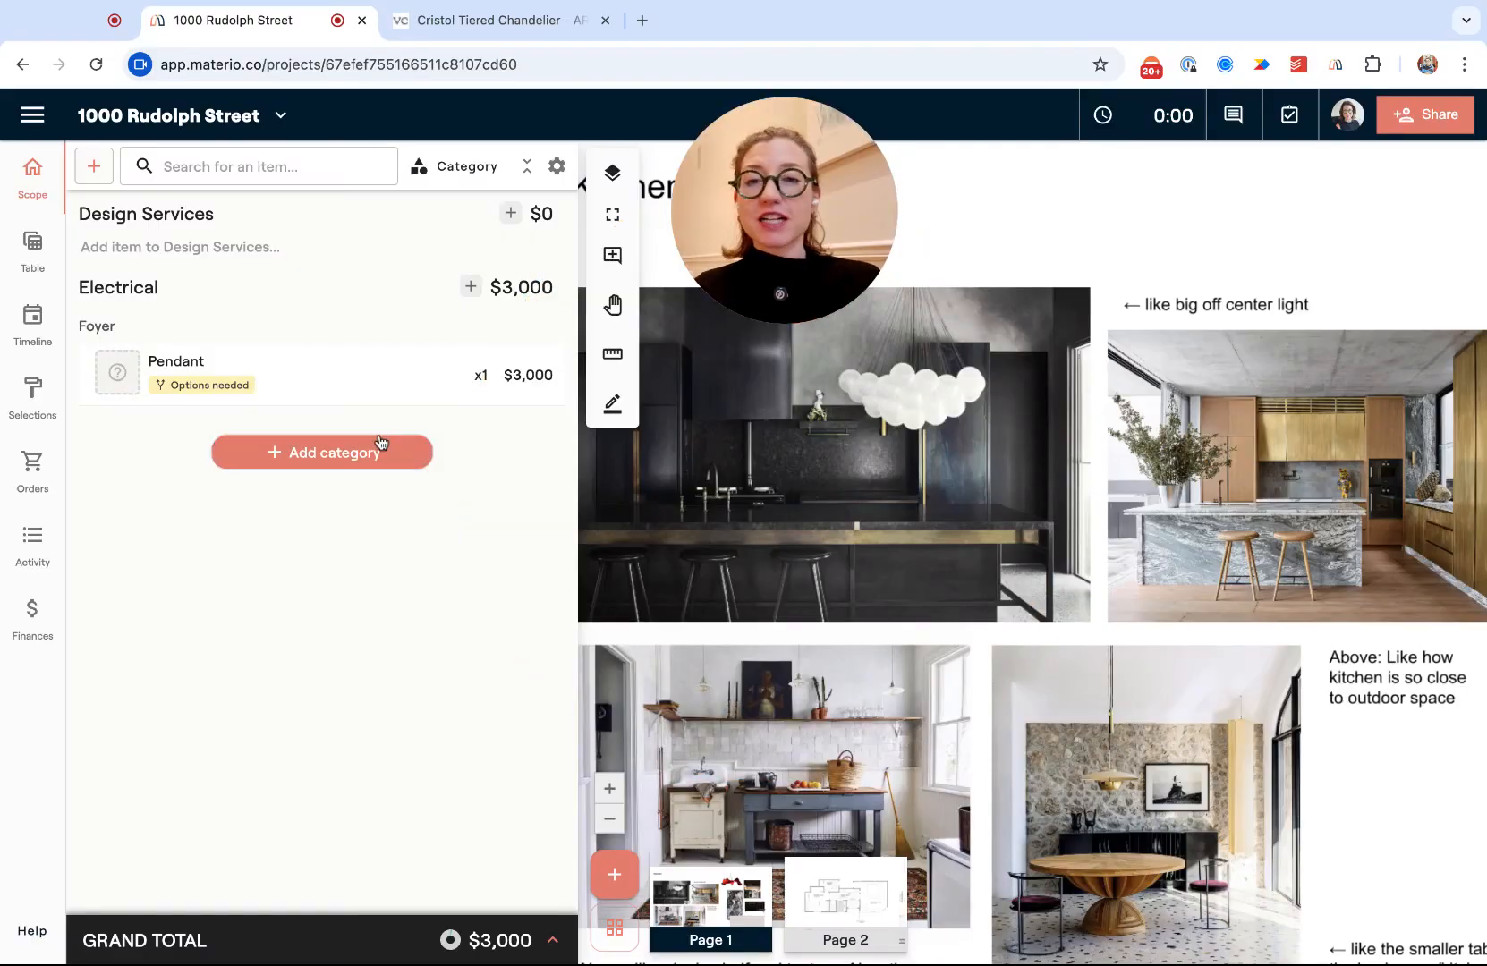
- Open the Materio clipper on the Cristol Tiered Chandelier page, auto-filling SKU ARN5401 and names
mouse_move(289, 390)
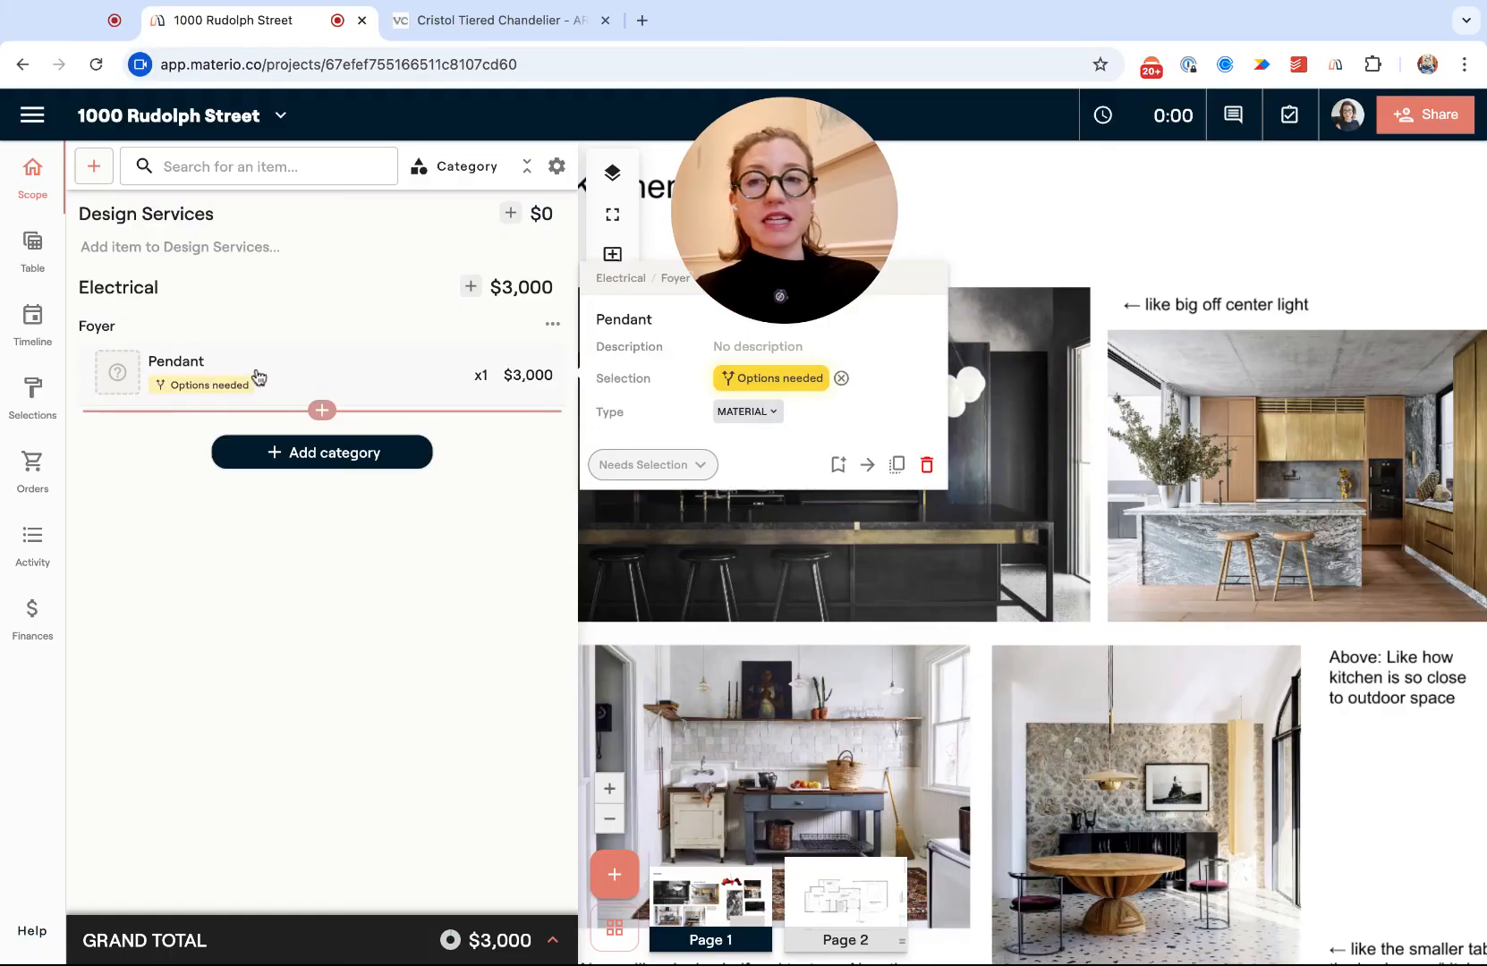
key("ctrl+Tab")
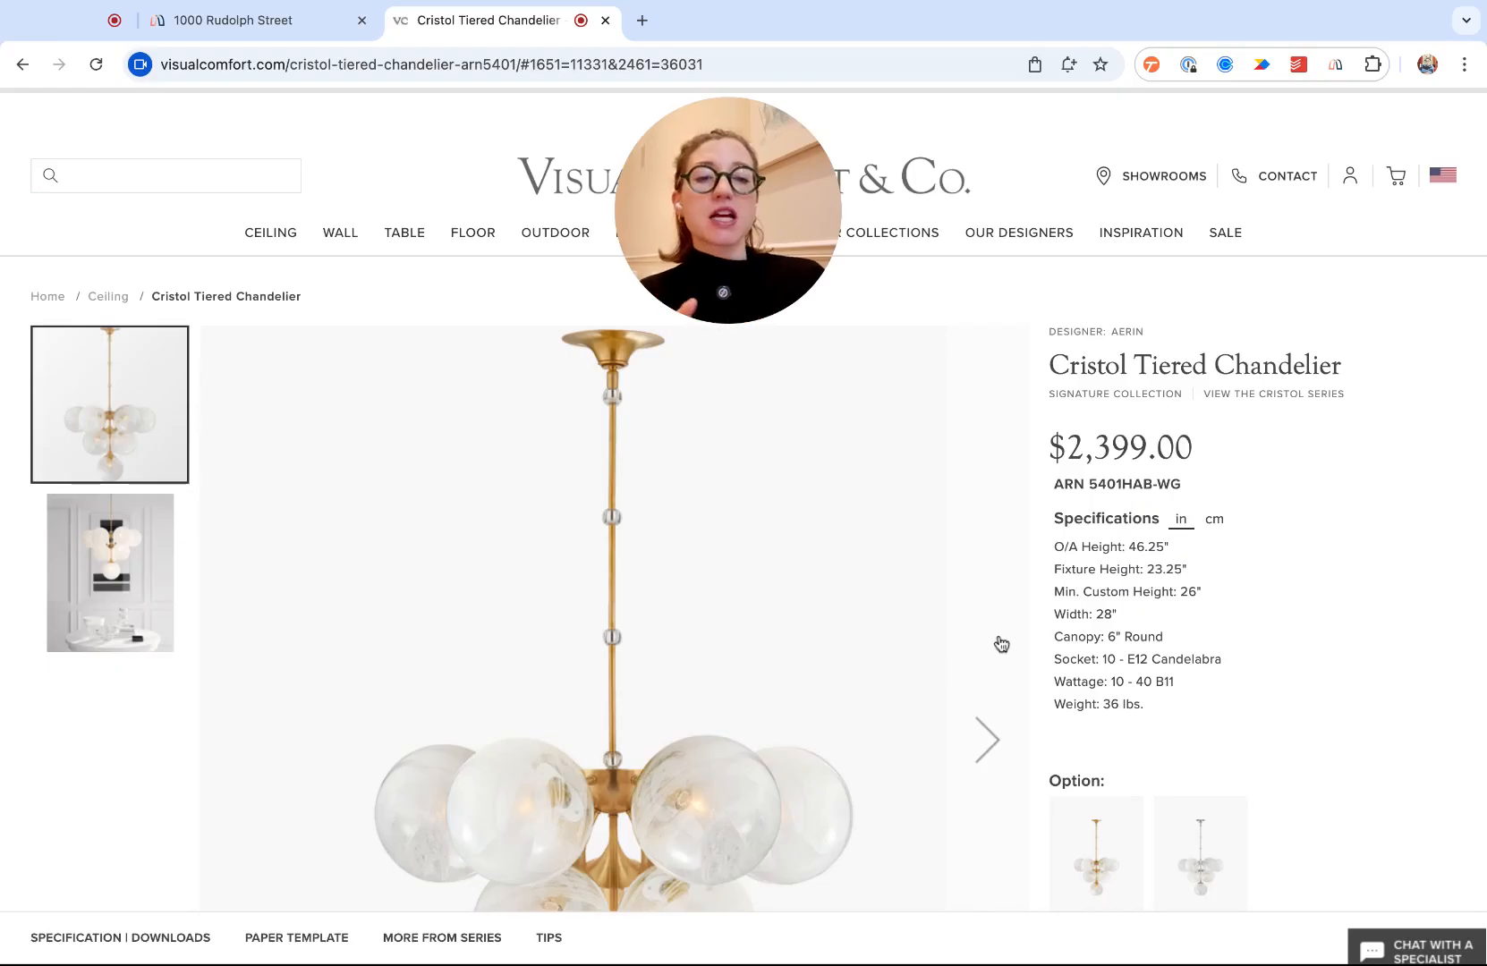
scroll(998, 637, "down", 2)
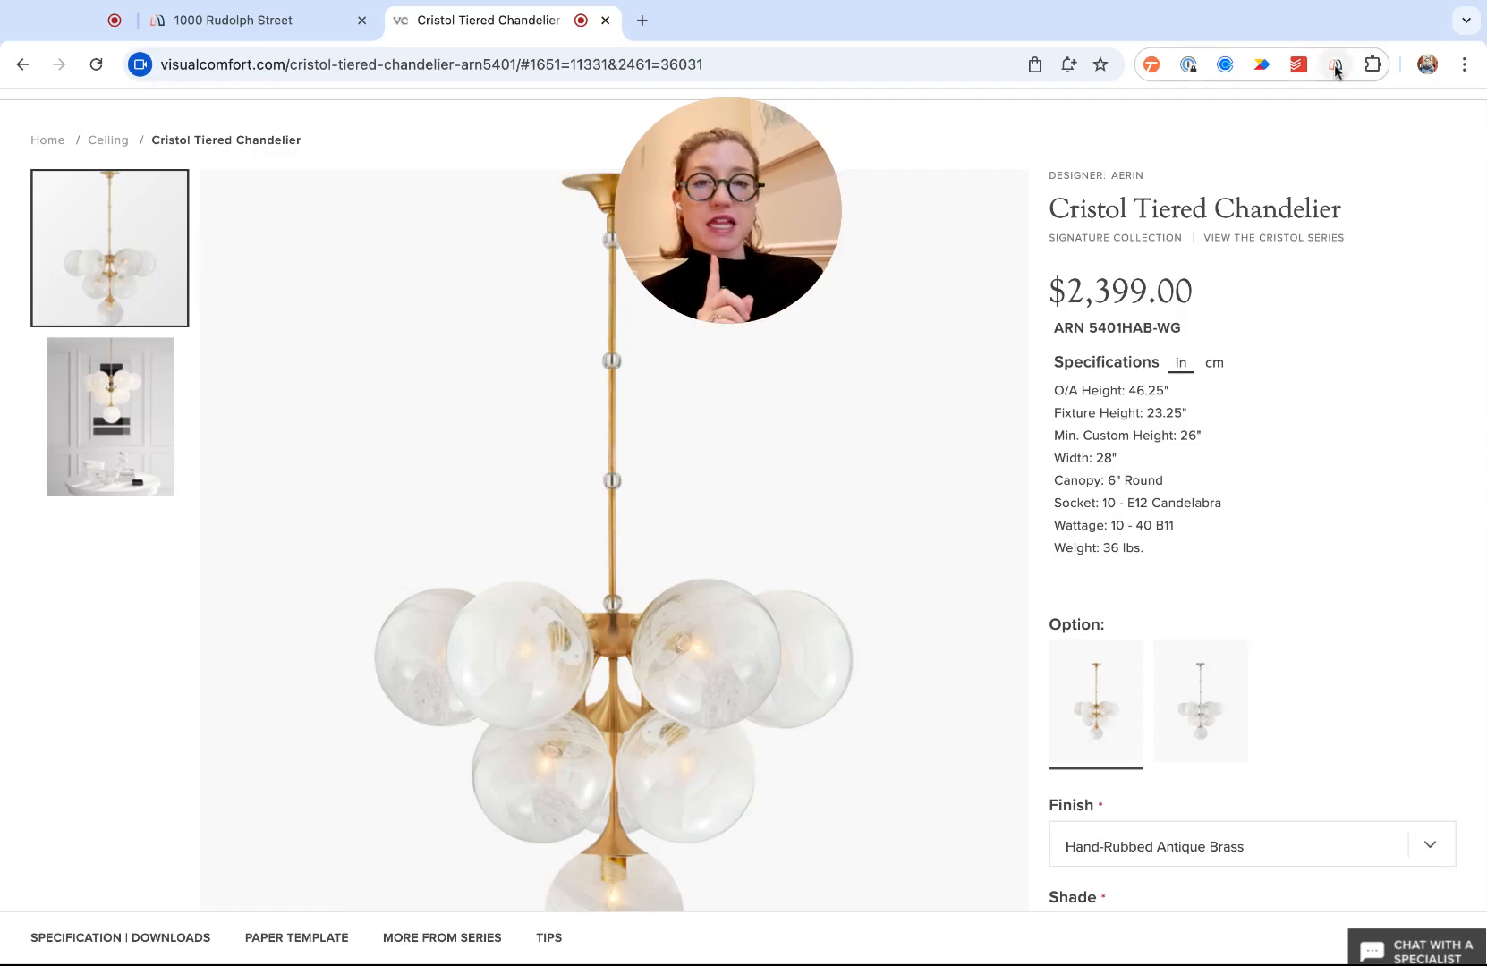
left_click(1334, 66)
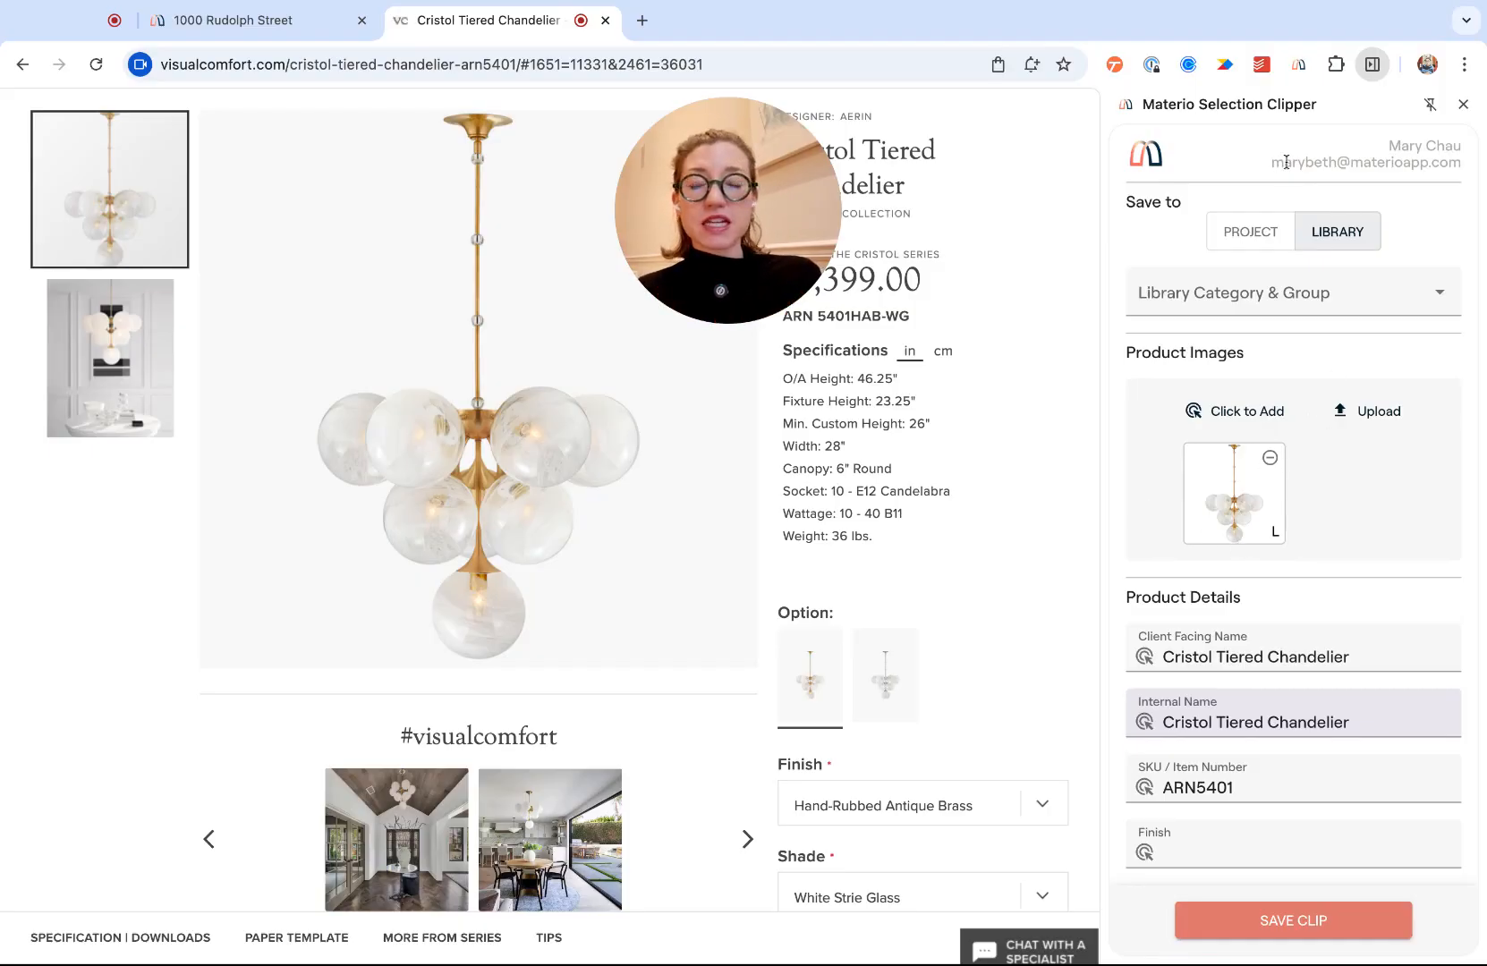
scroll(1323, 450, "down", 3)
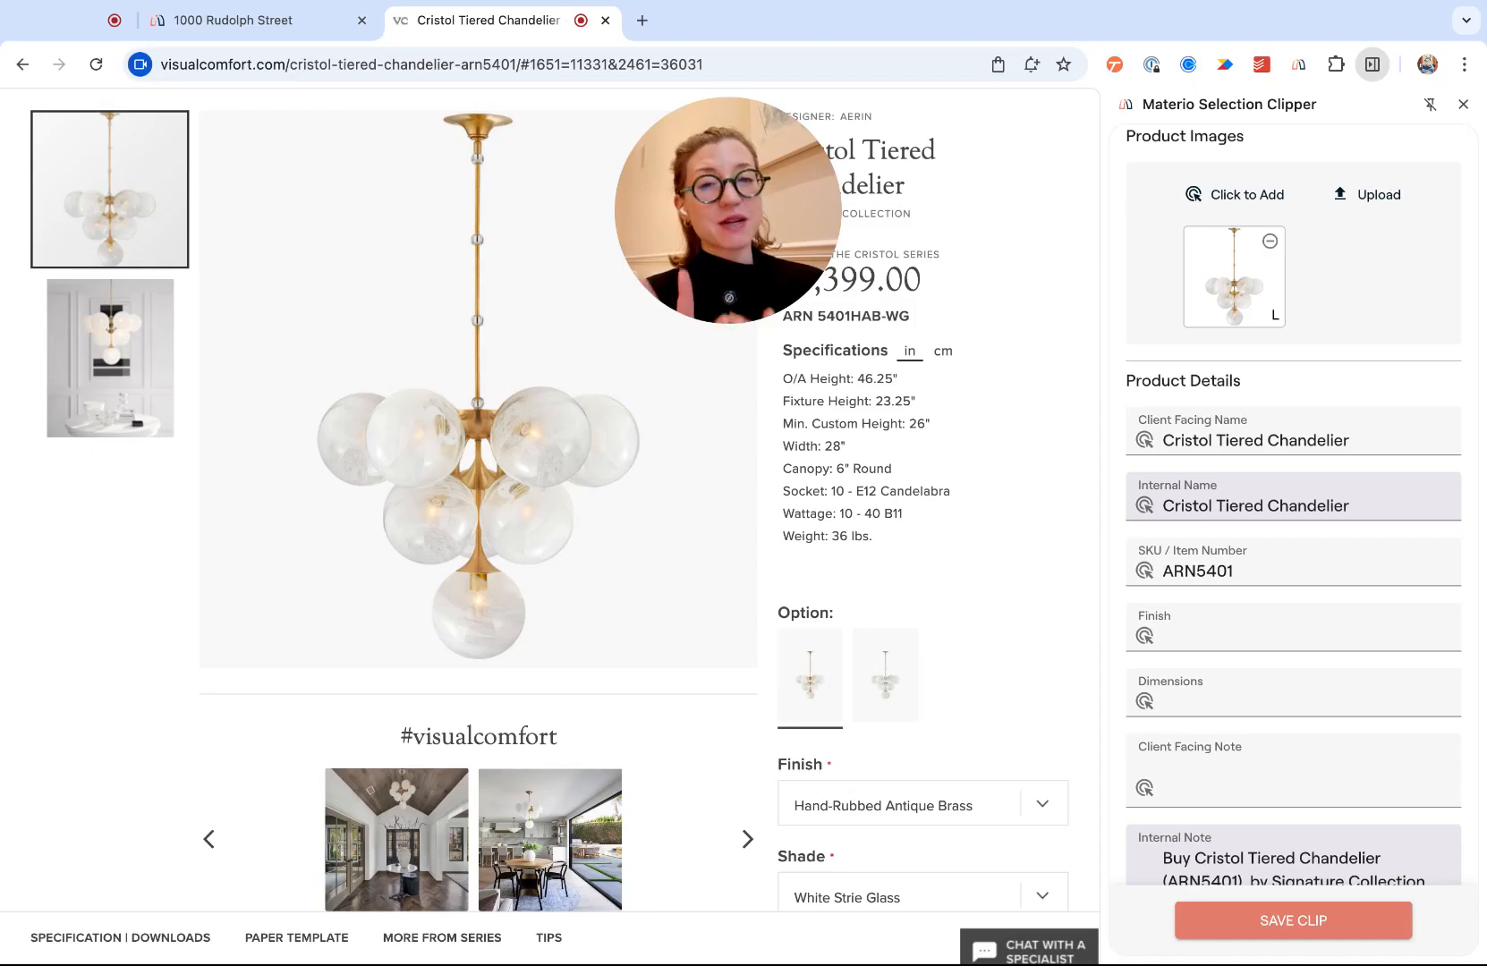
scroll(1293, 501, "up", 5)
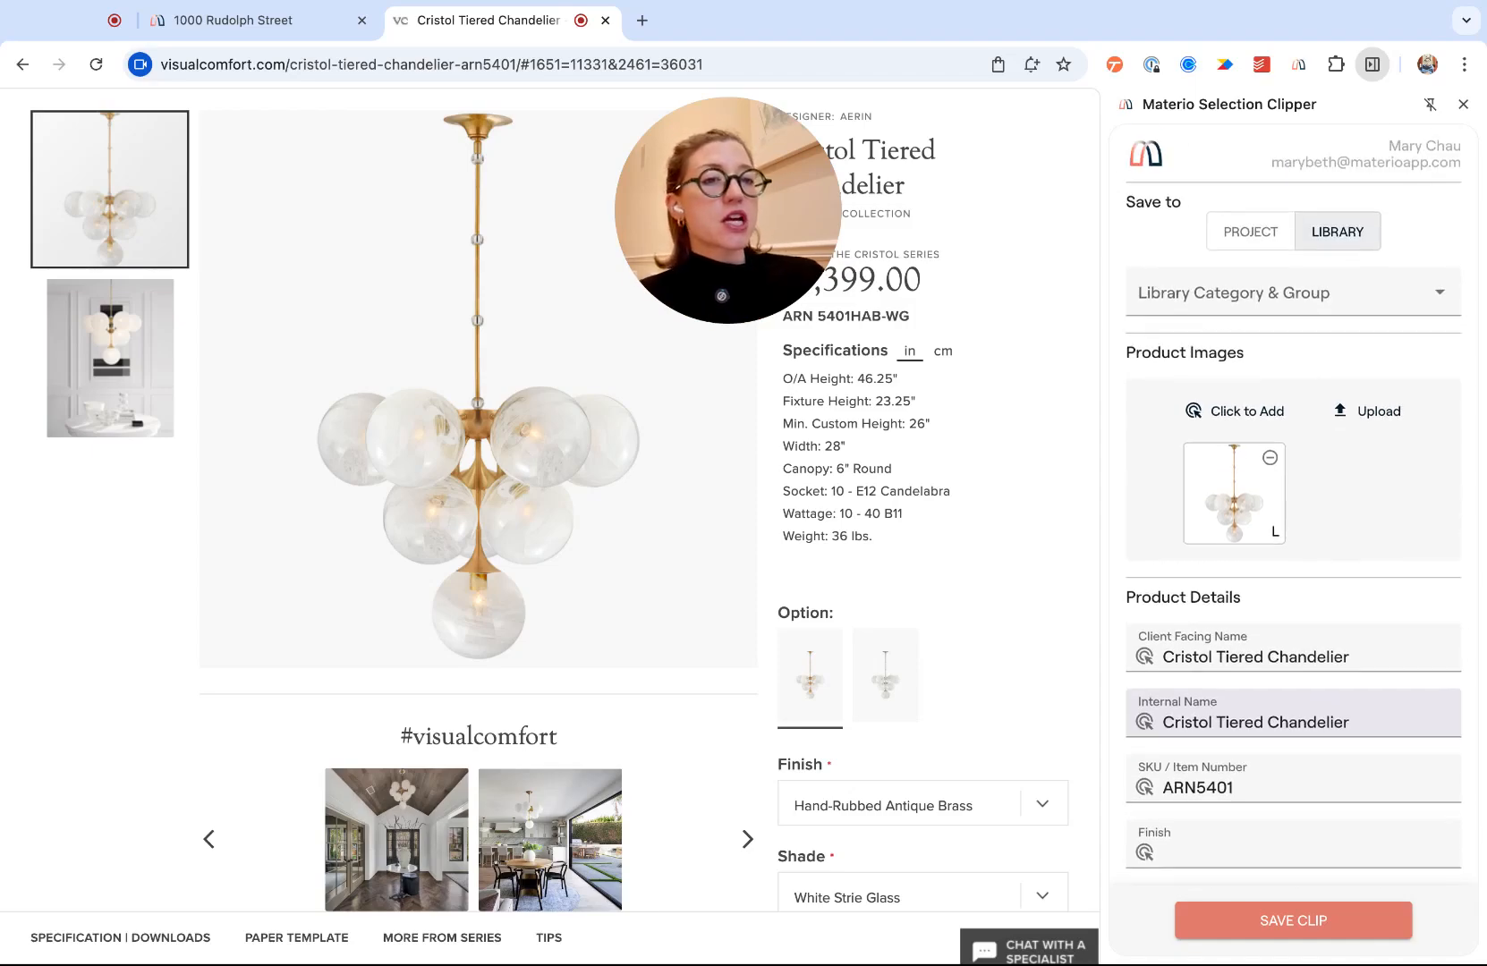
left_click(1238, 237)
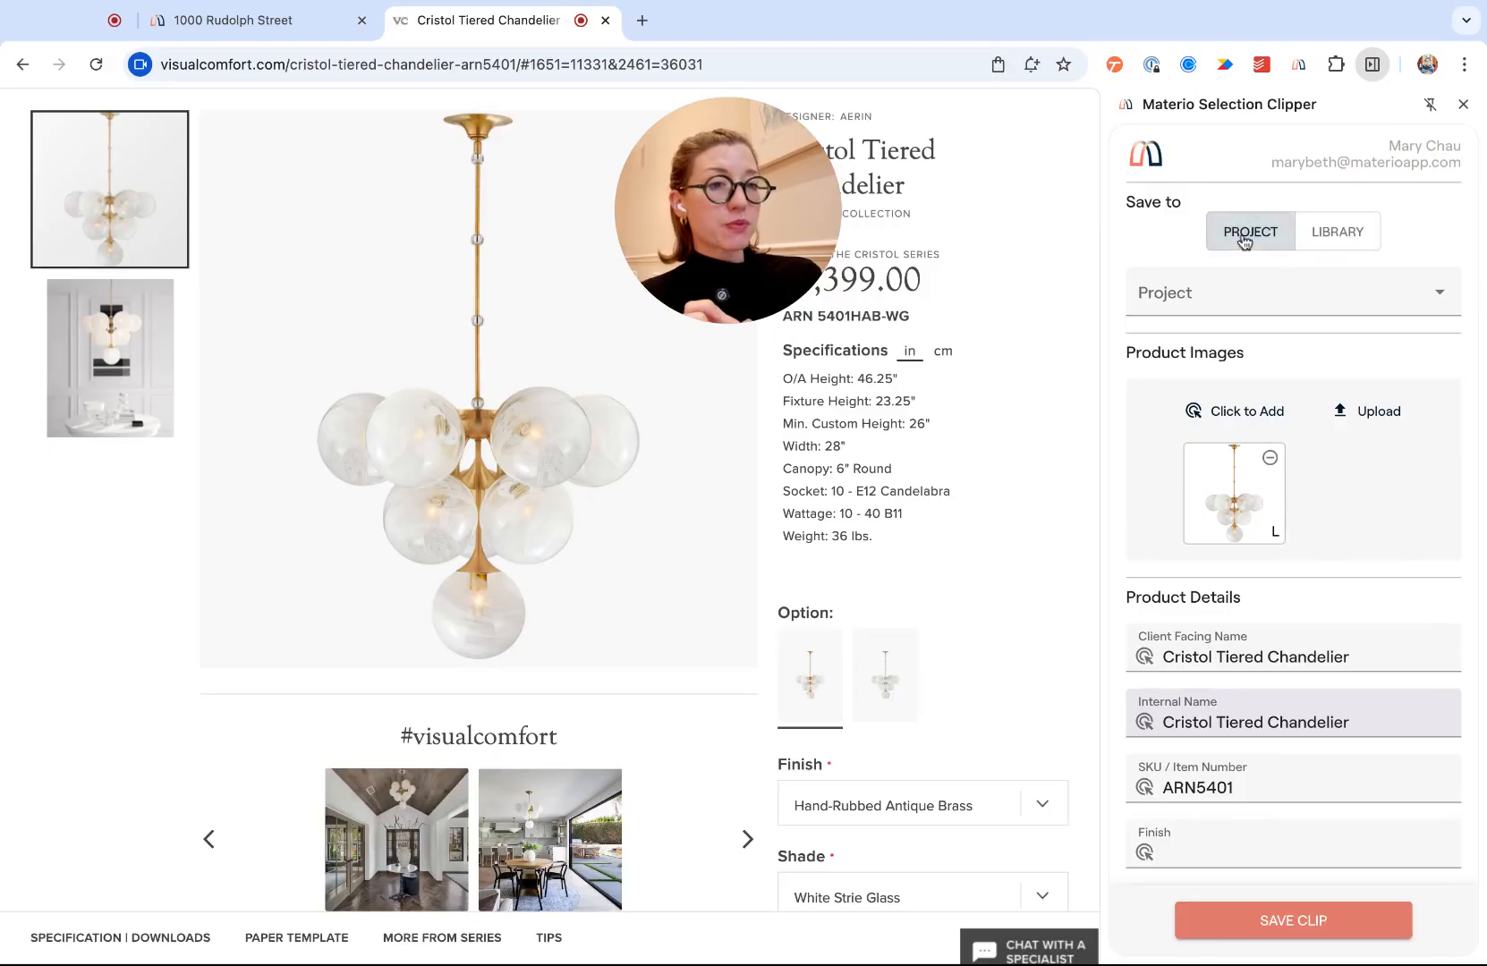
left_click(1207, 290)
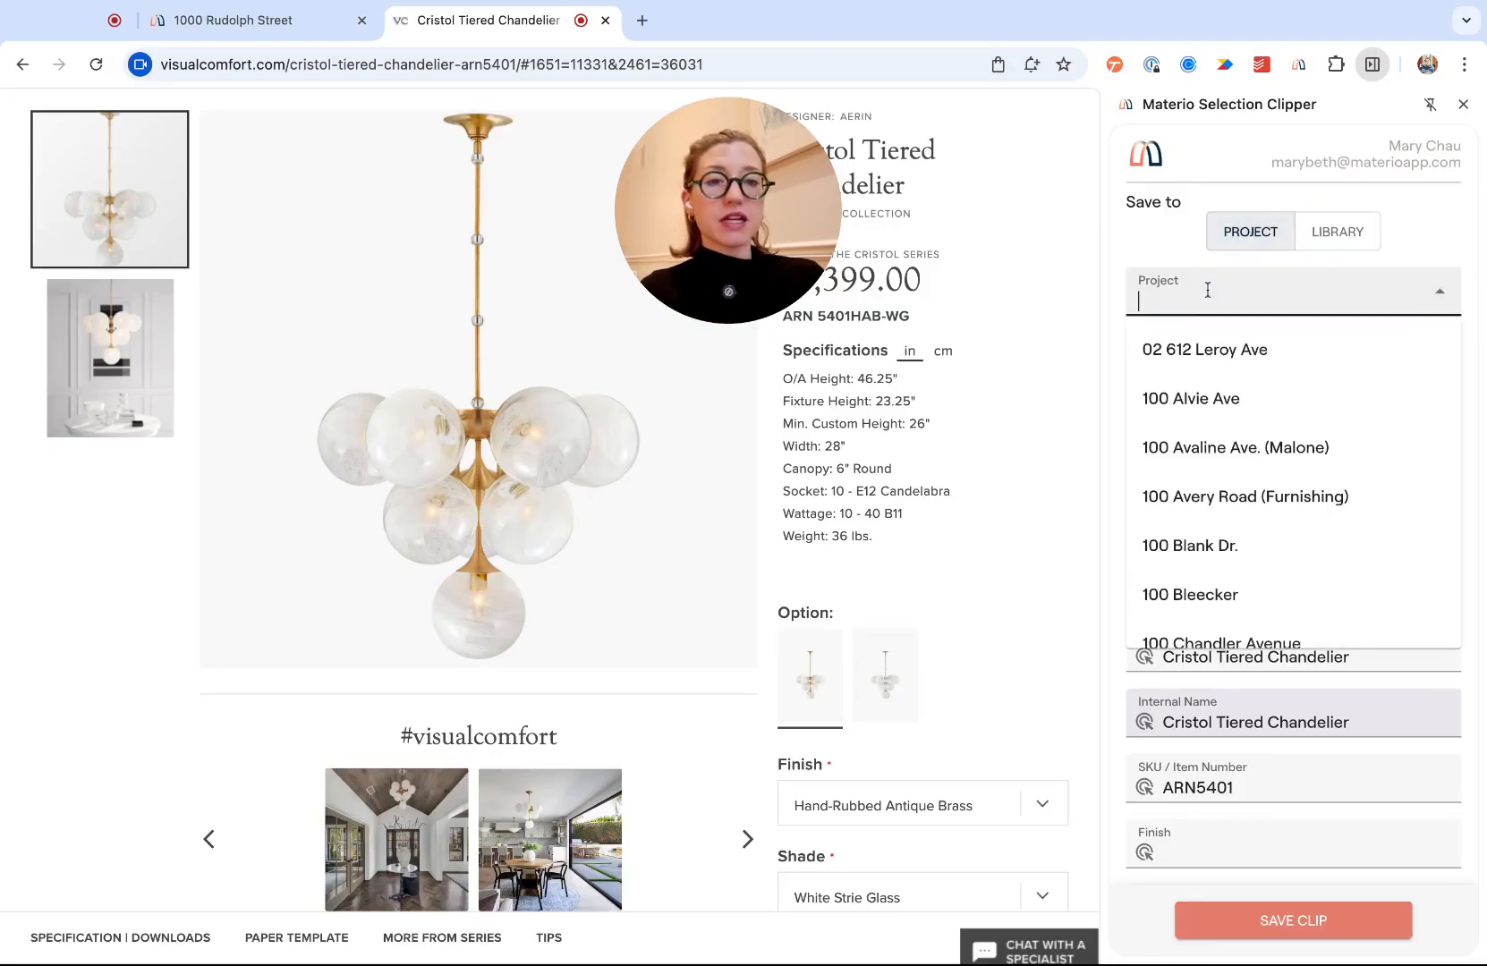
type("1000")
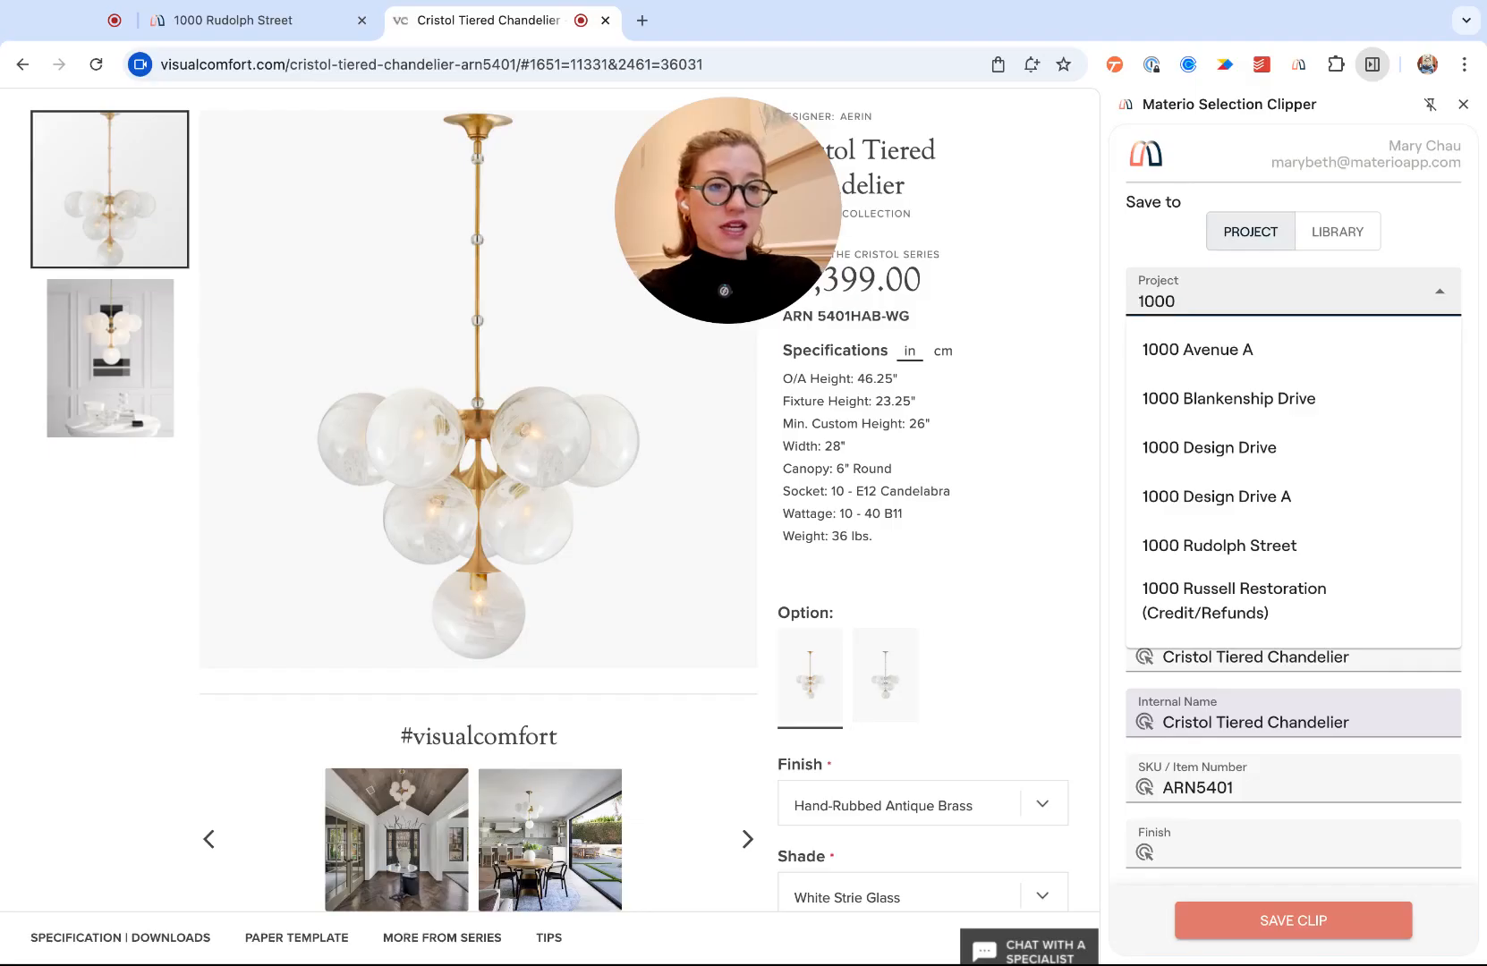
left_click(1215, 544)
left_click(1217, 360)
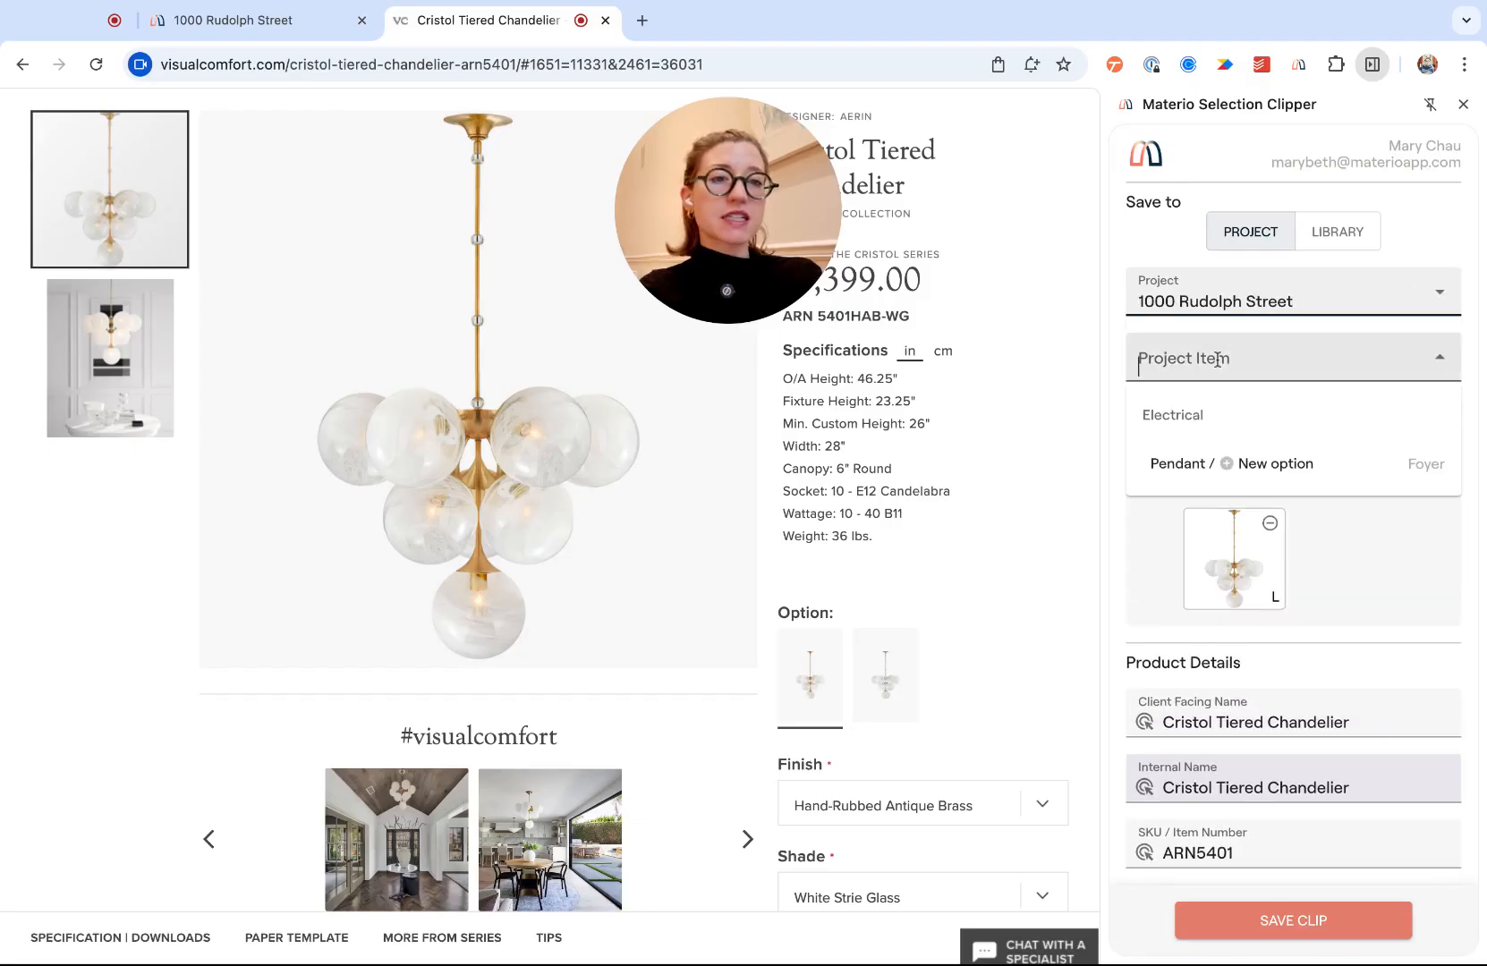
left_click(1273, 467)
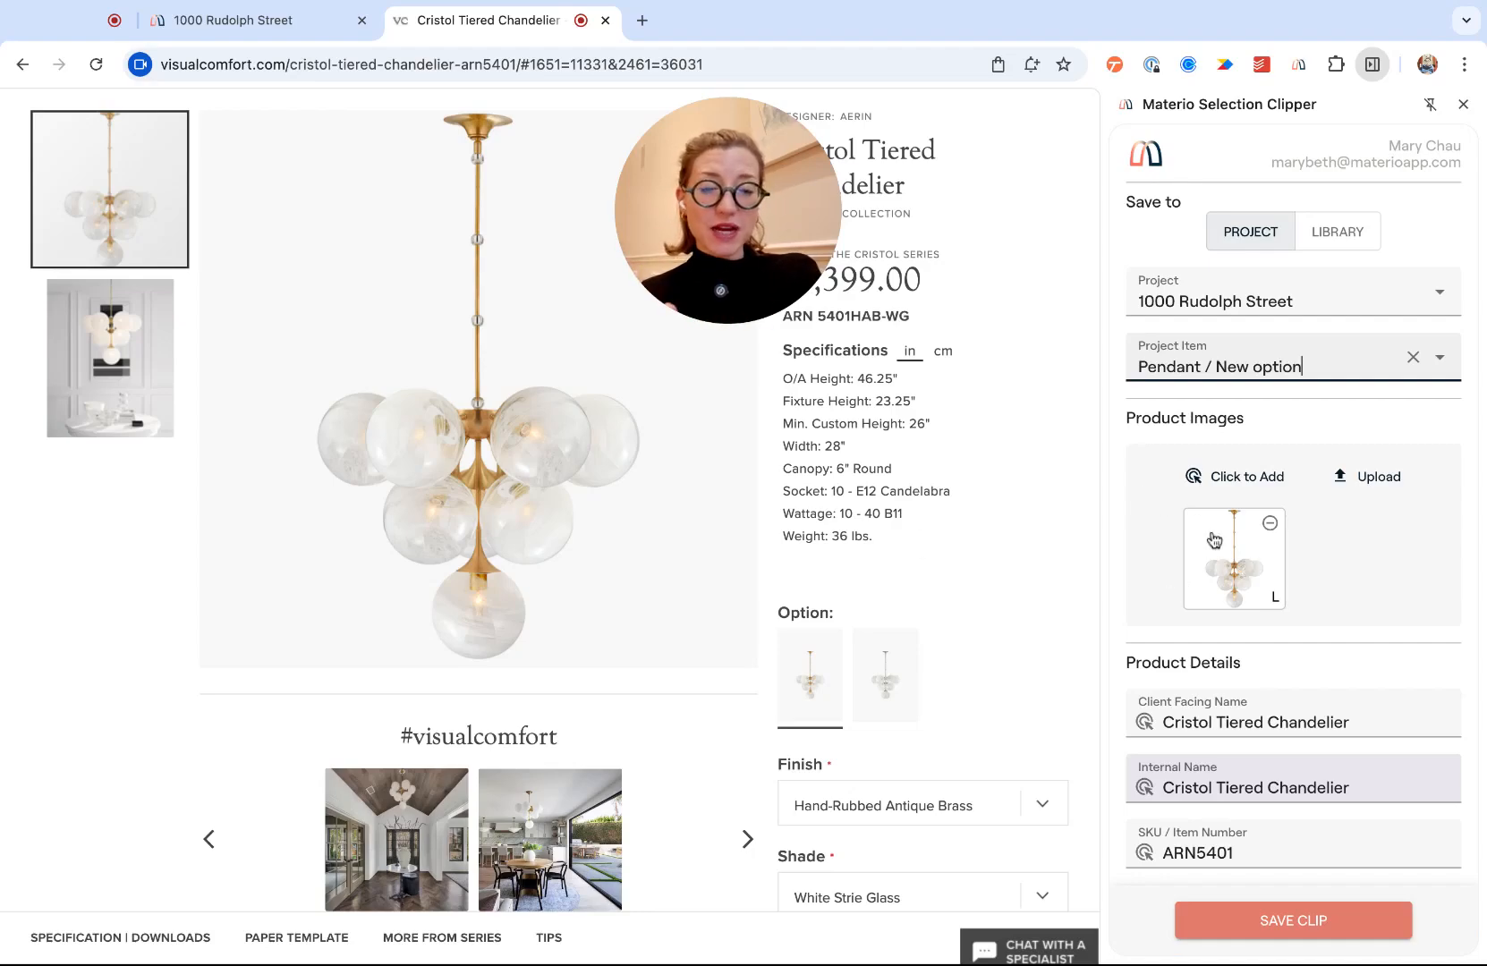
left_click(1224, 482)
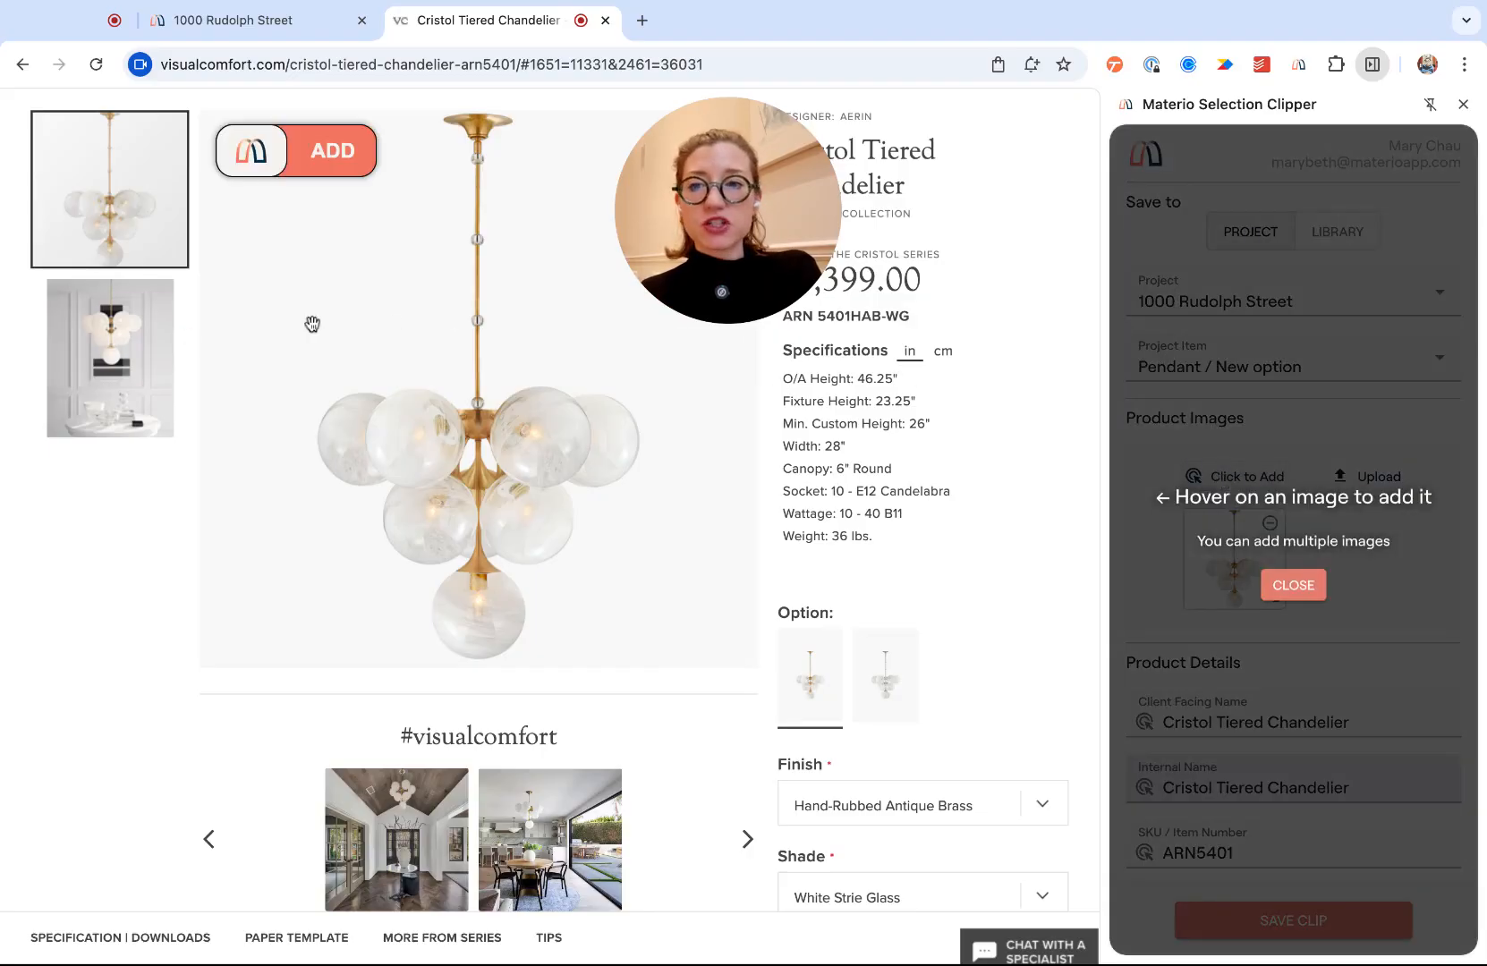
left_click(112, 340)
left_click(271, 157)
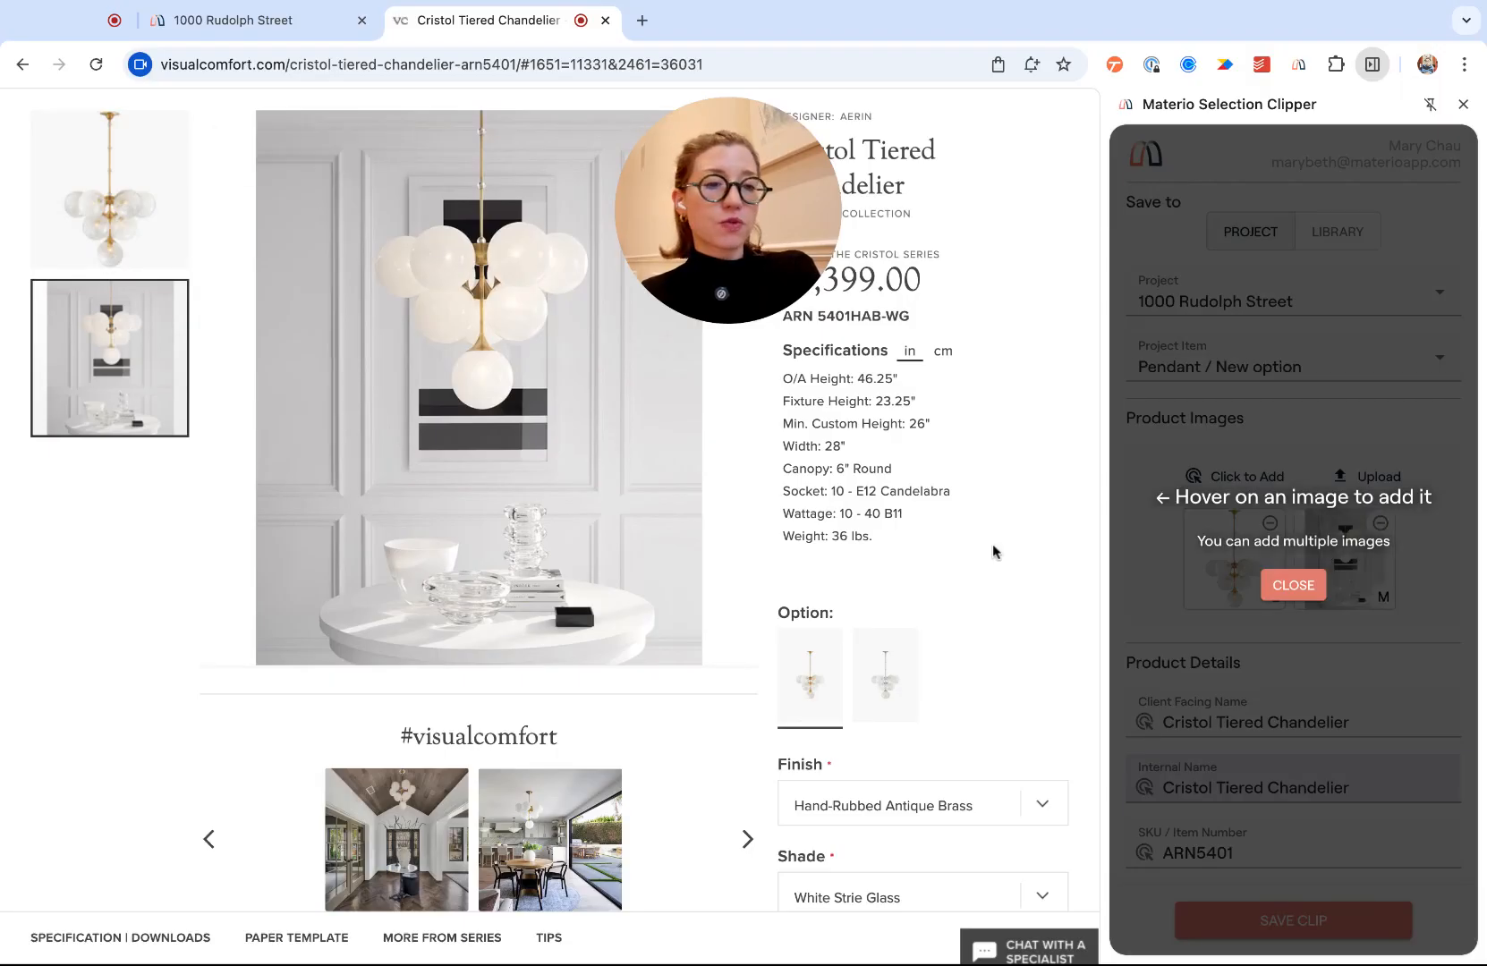
left_click(1281, 587)
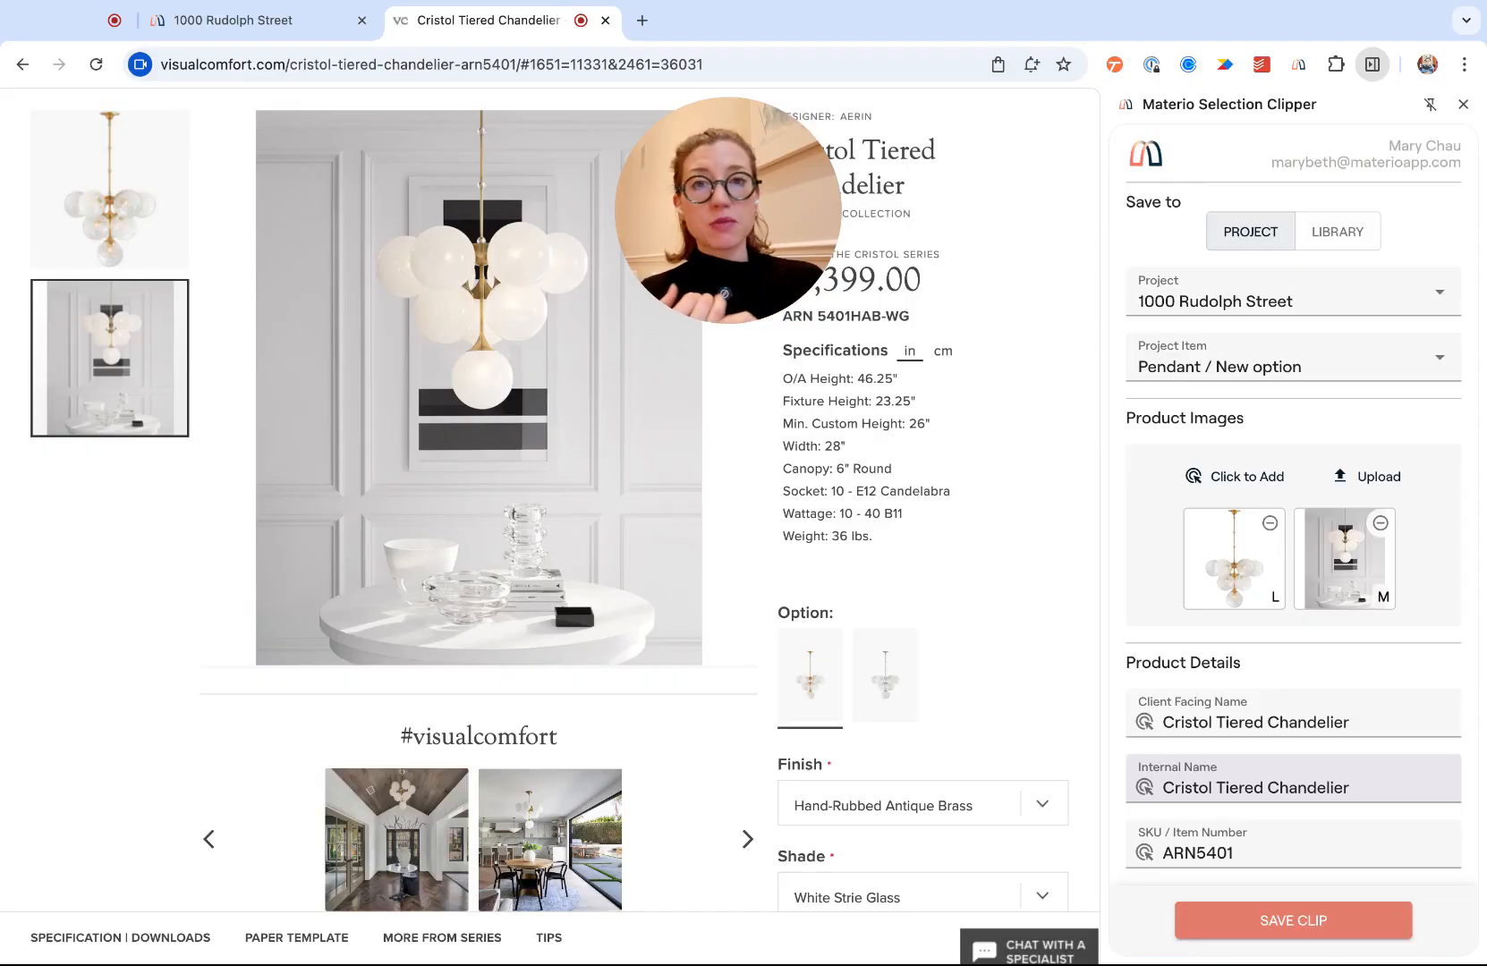
left_click(1381, 522)
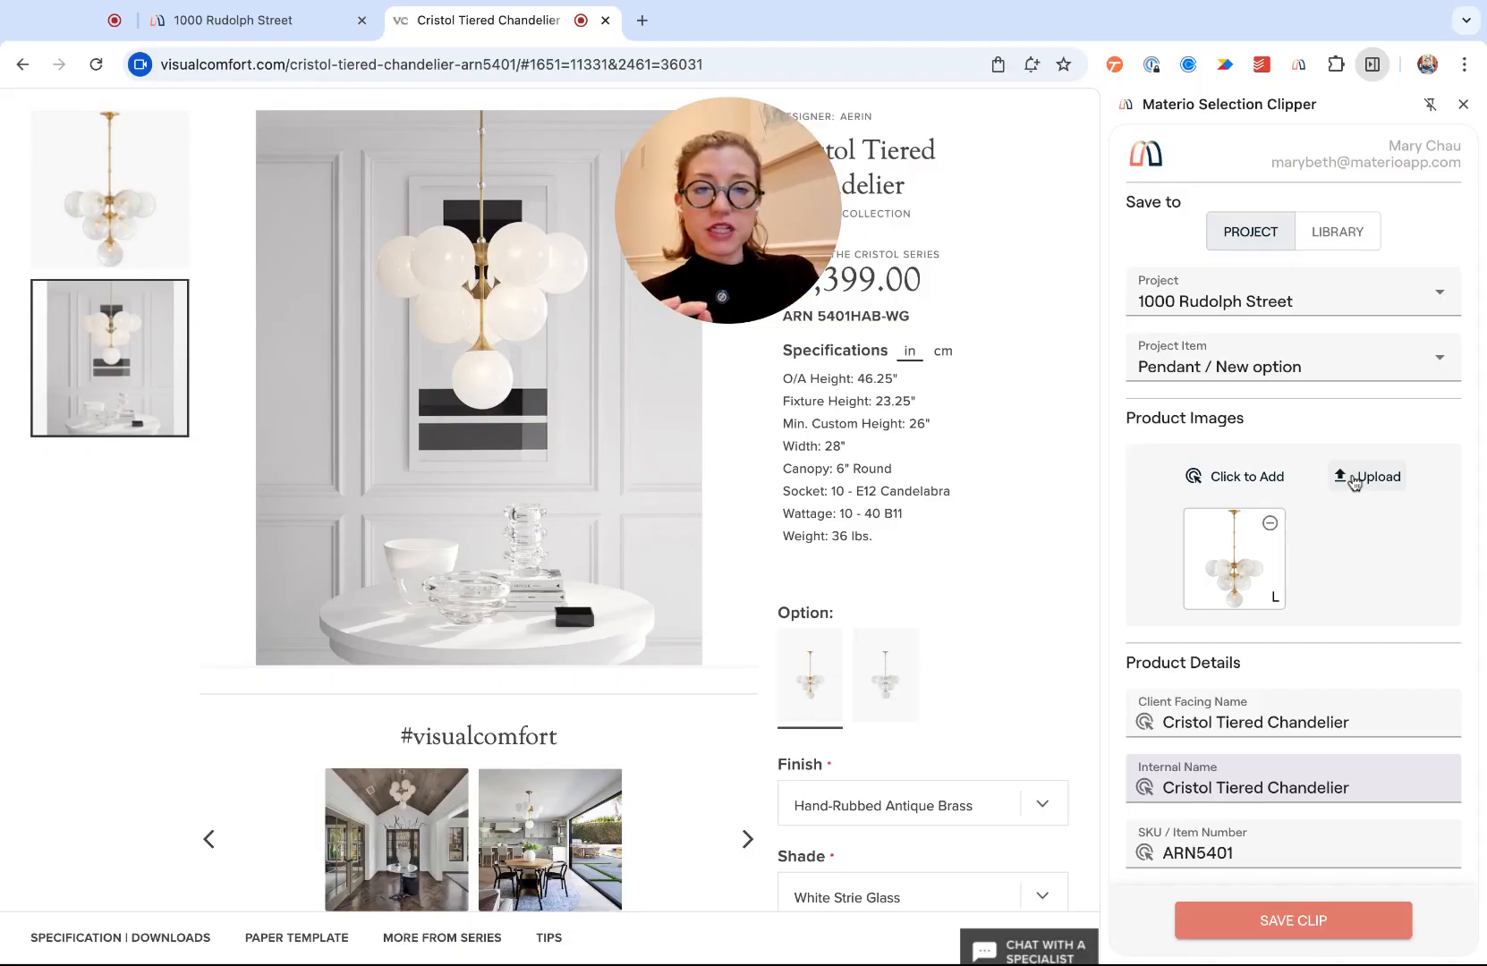
- Remove 'Cristol' from the client-facing name, leaving 'Tiered Chandelier'
scroll(1297, 626, "down", 5)
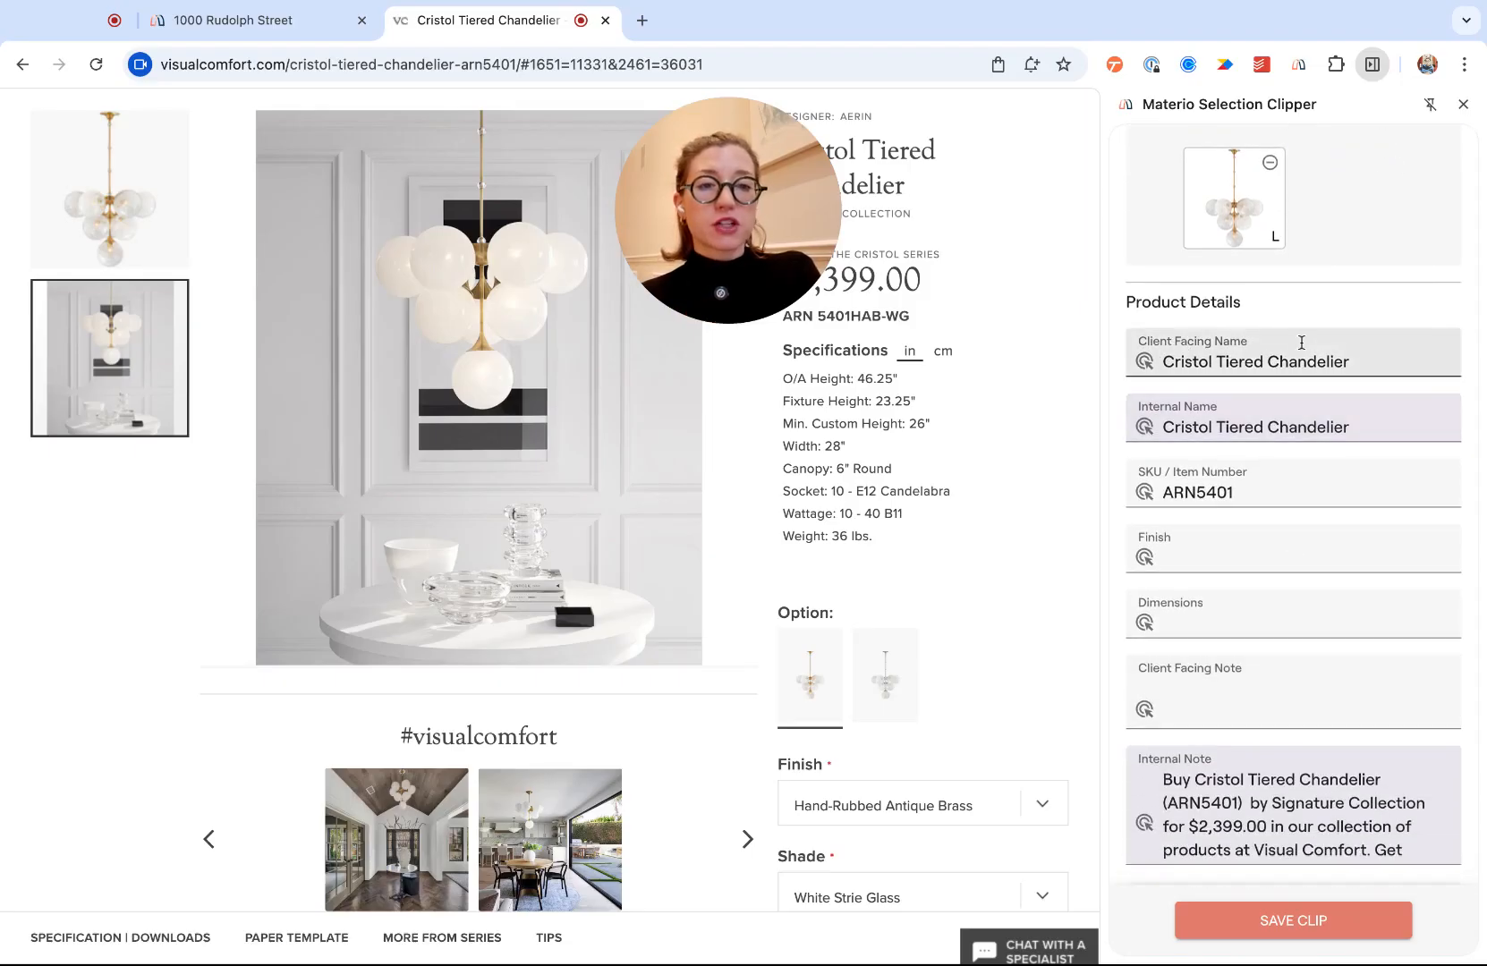
double_click(1186, 363)
key("BackSpace")
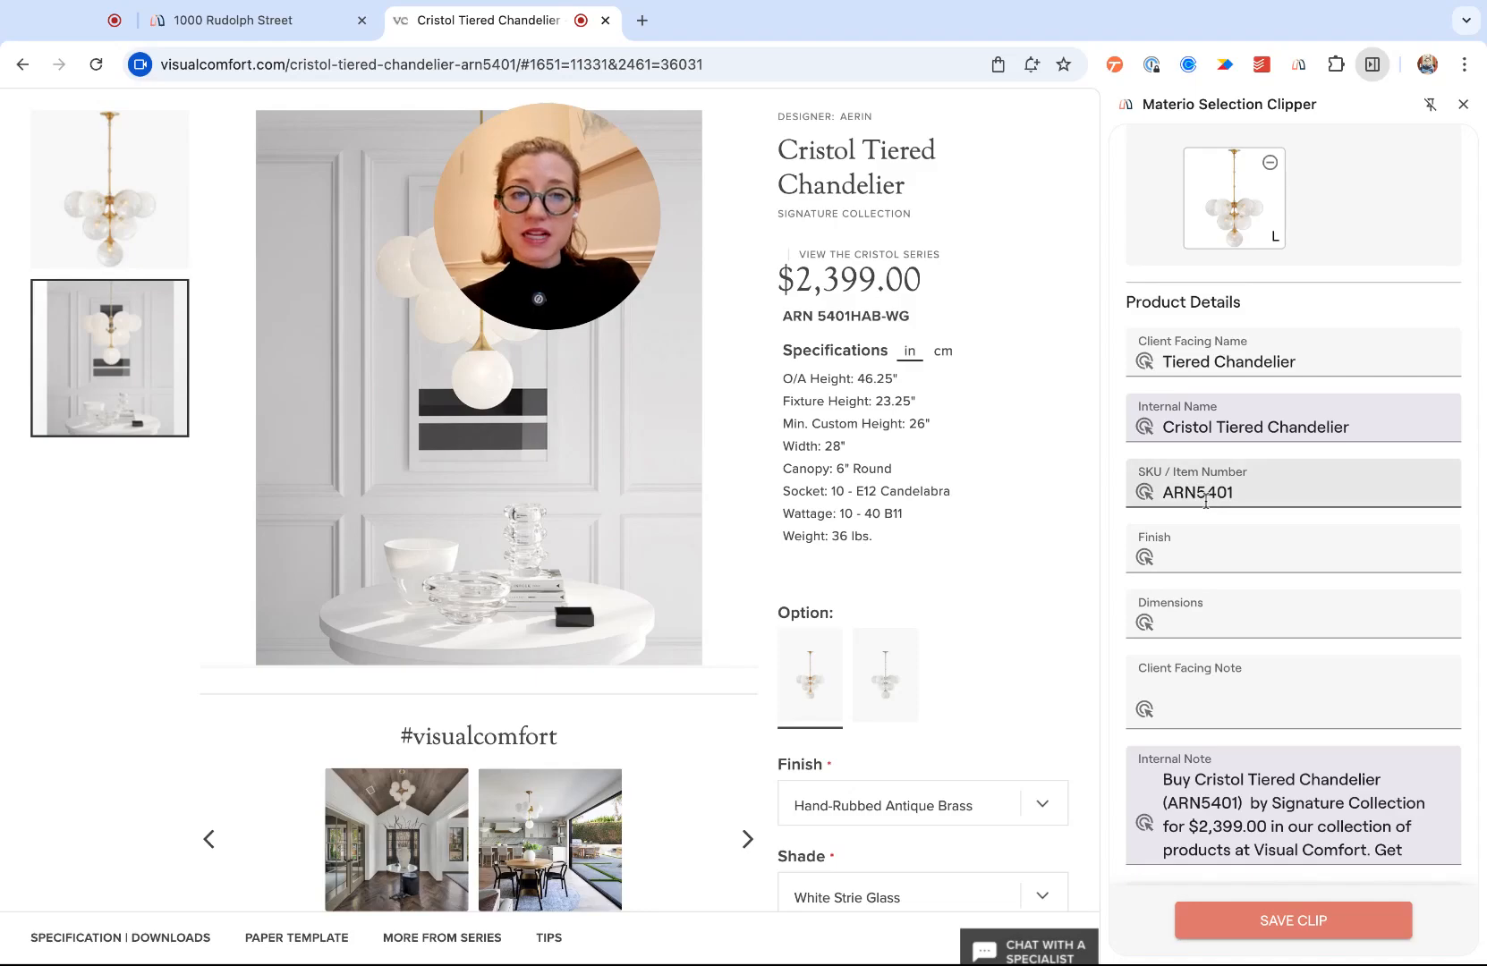
- Capture SKU ARN 5401HAB-WG, finish Hand-Rubbed Antique Brass and Standard 46.25" dimensions from the page
left_click(1146, 496)
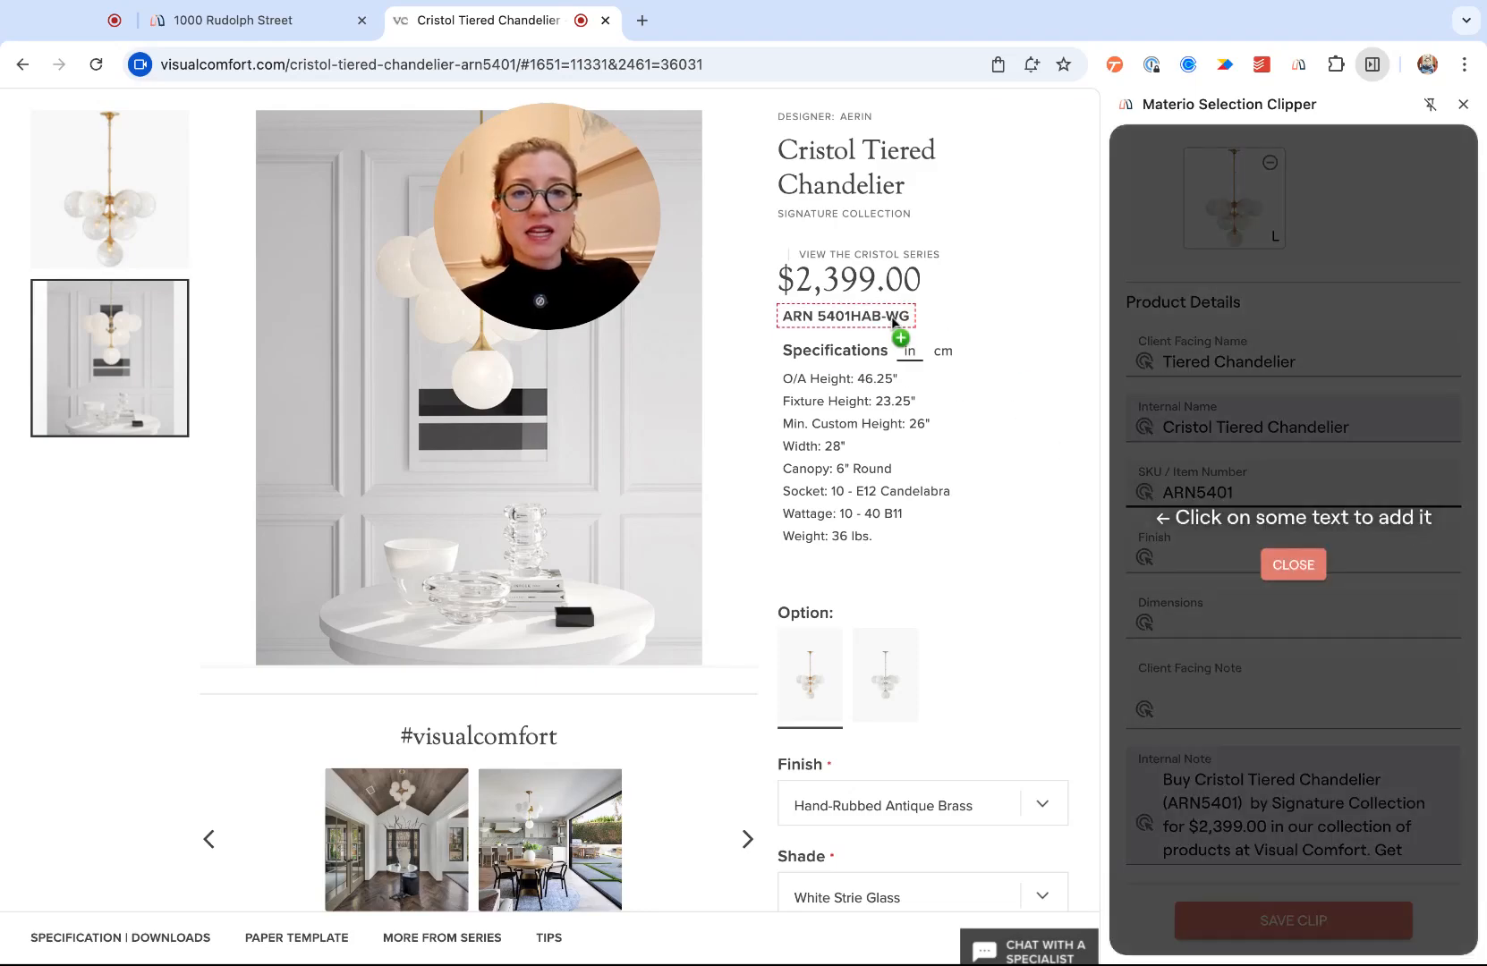
left_click(892, 319)
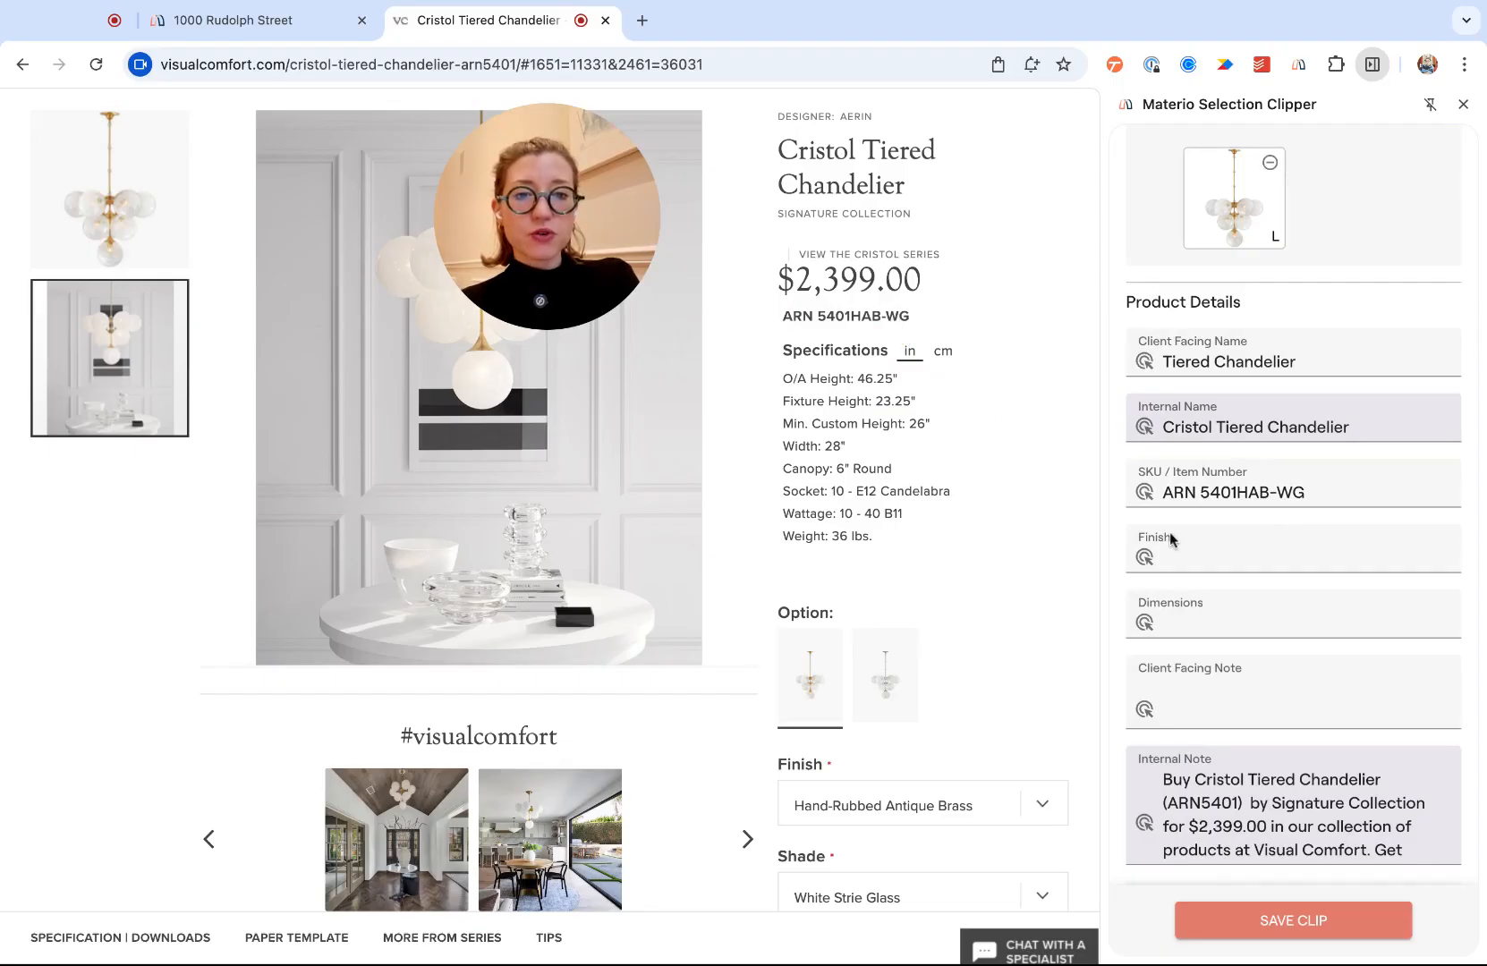
left_click(1145, 558)
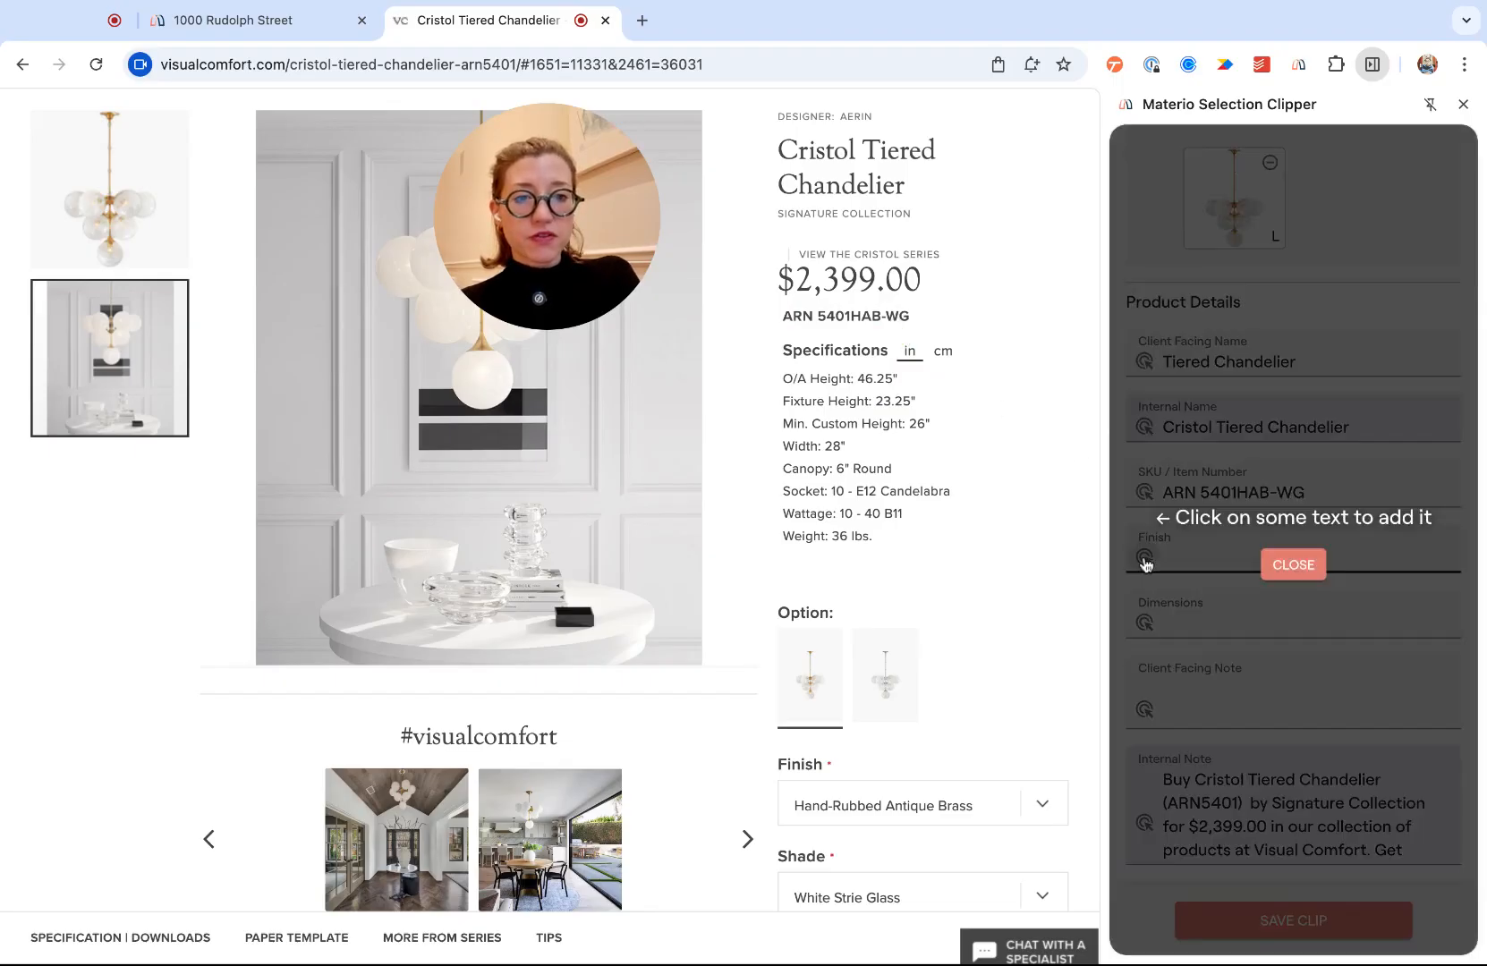
left_click(900, 803)
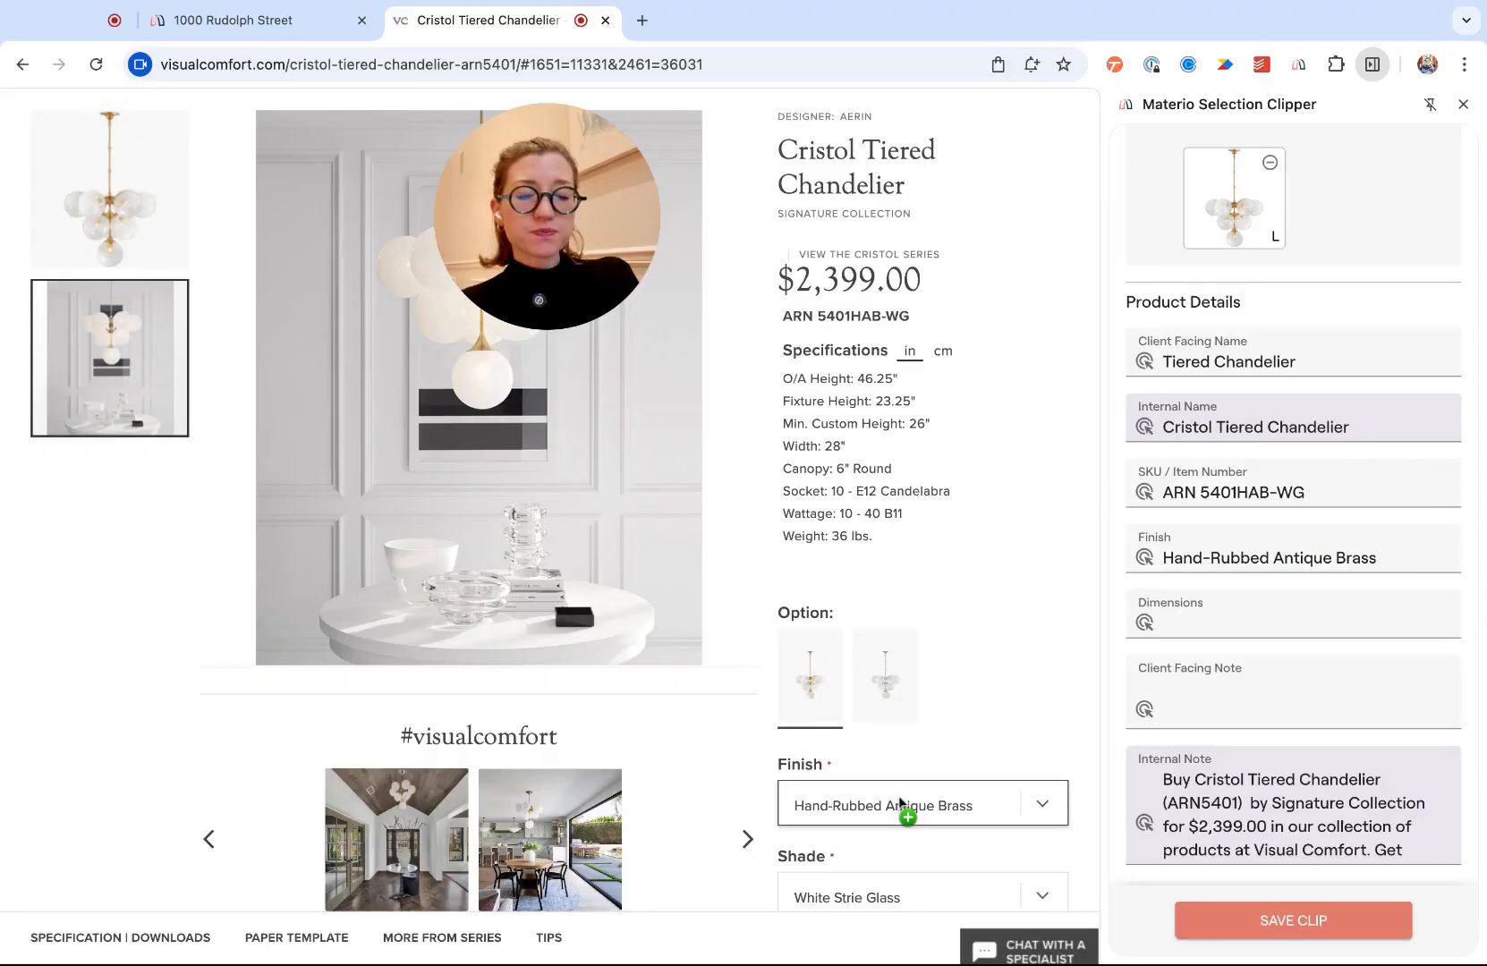
scroll(983, 625, "down", 5)
scroll(982, 626, "down", 3)
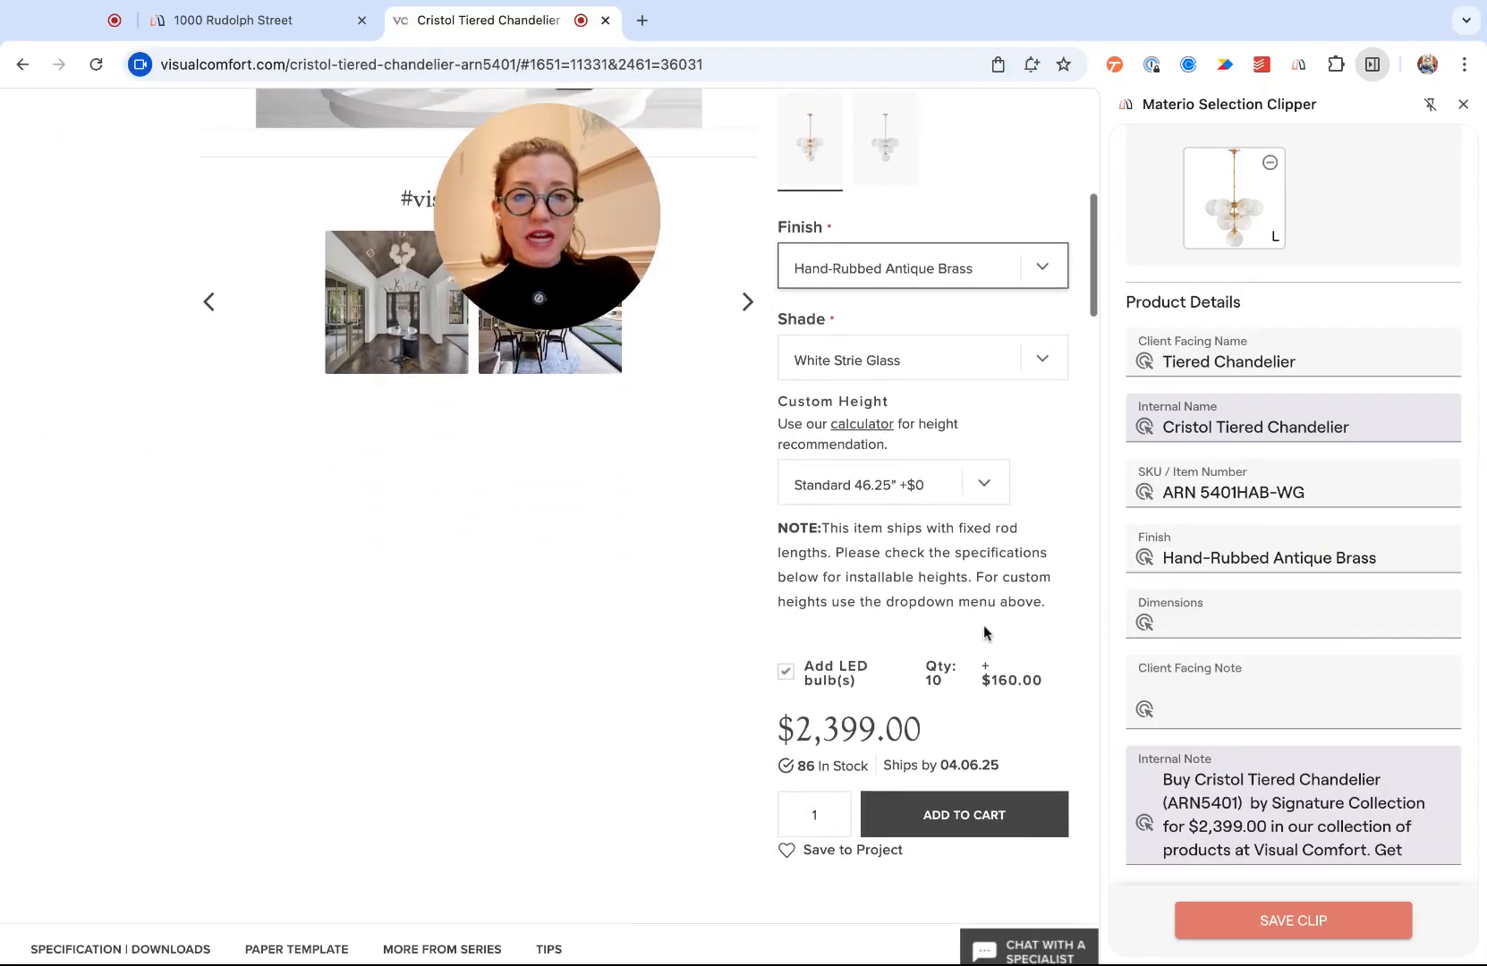
left_click(1147, 622)
left_click(889, 369)
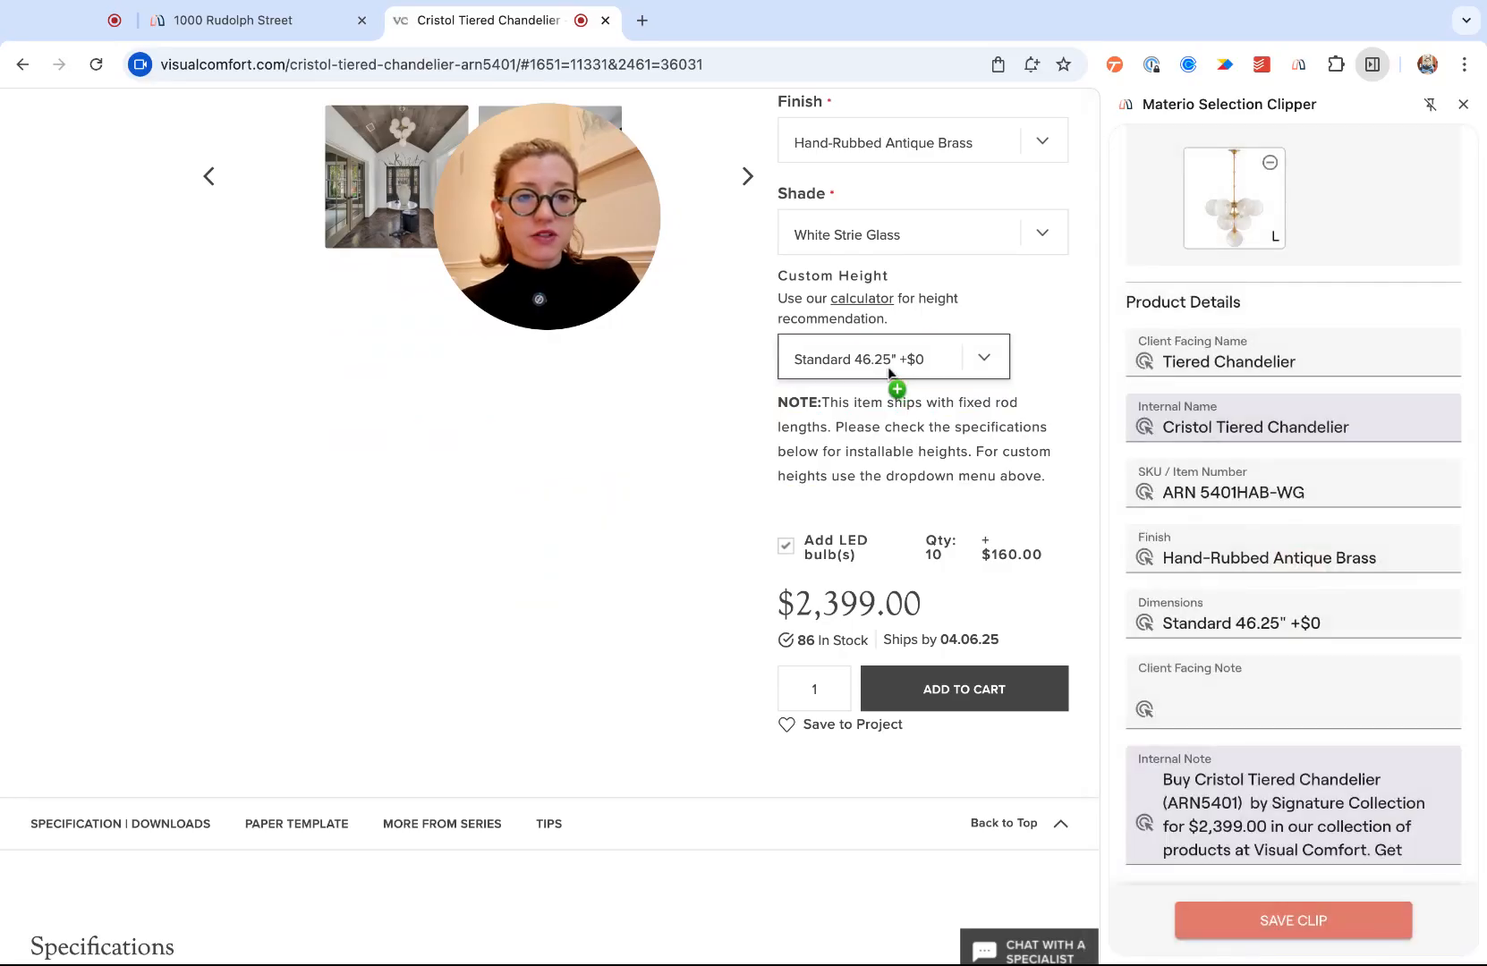
- Clear all text from the clip's Internal Note
scroll(950, 615, "down", 1)
scroll(950, 615, "down", 3)
scroll(1227, 618, "down", 5)
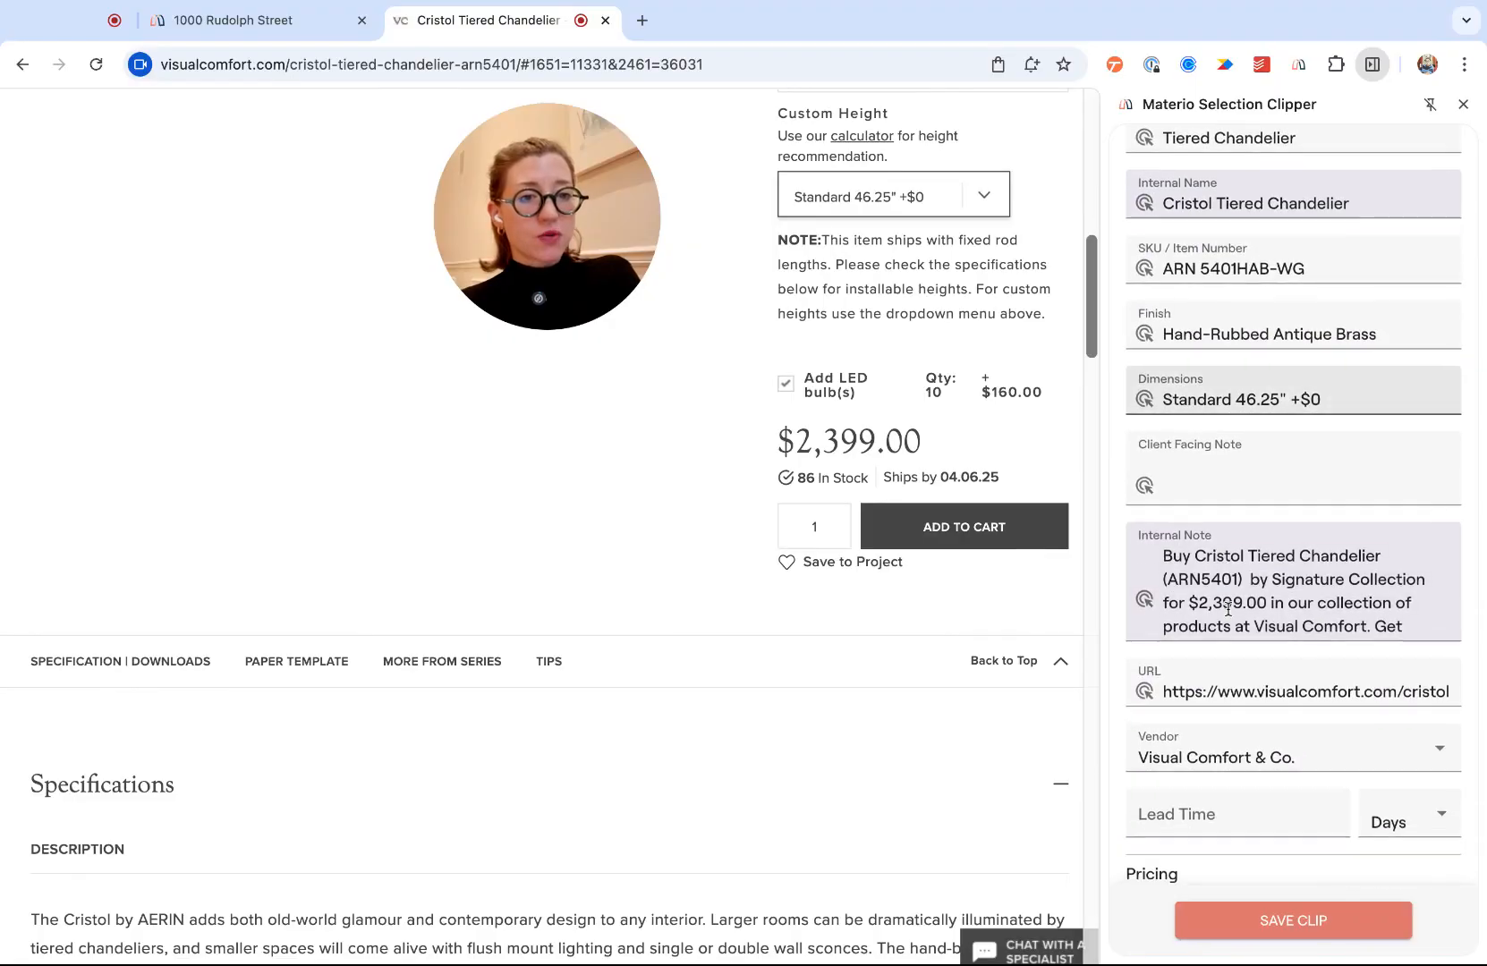
left_click(1227, 609)
key("ctrl+a")
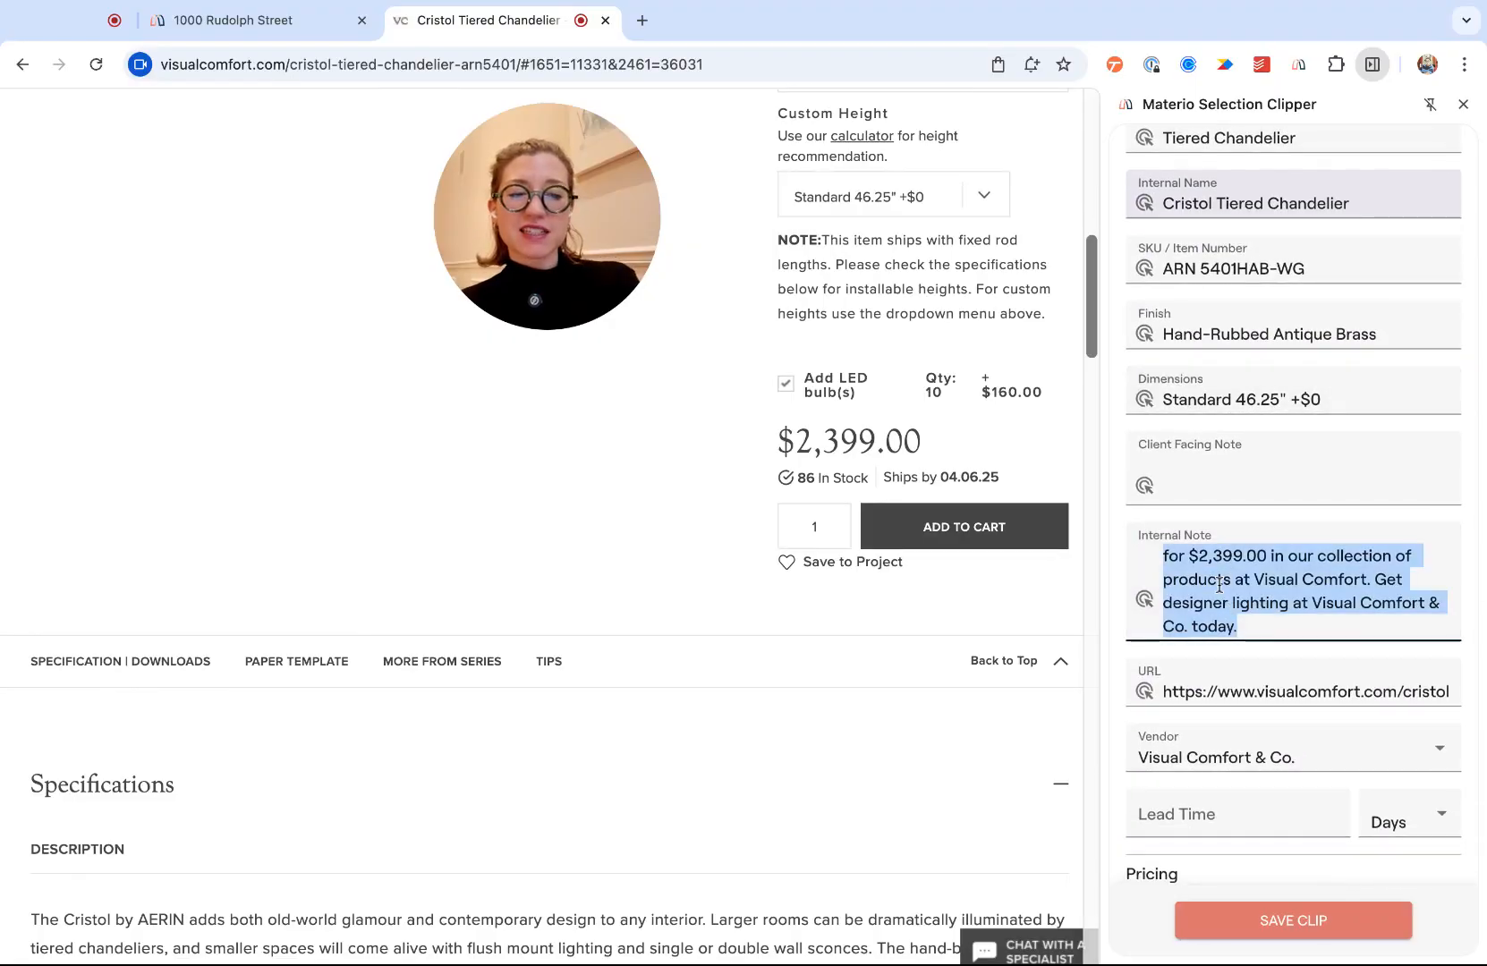
key("BackSpace")
- Open the Pricing vendor list, keeping Visual Comfort & Co. with the 50% trade discount
scroll(1363, 688, "down", 3)
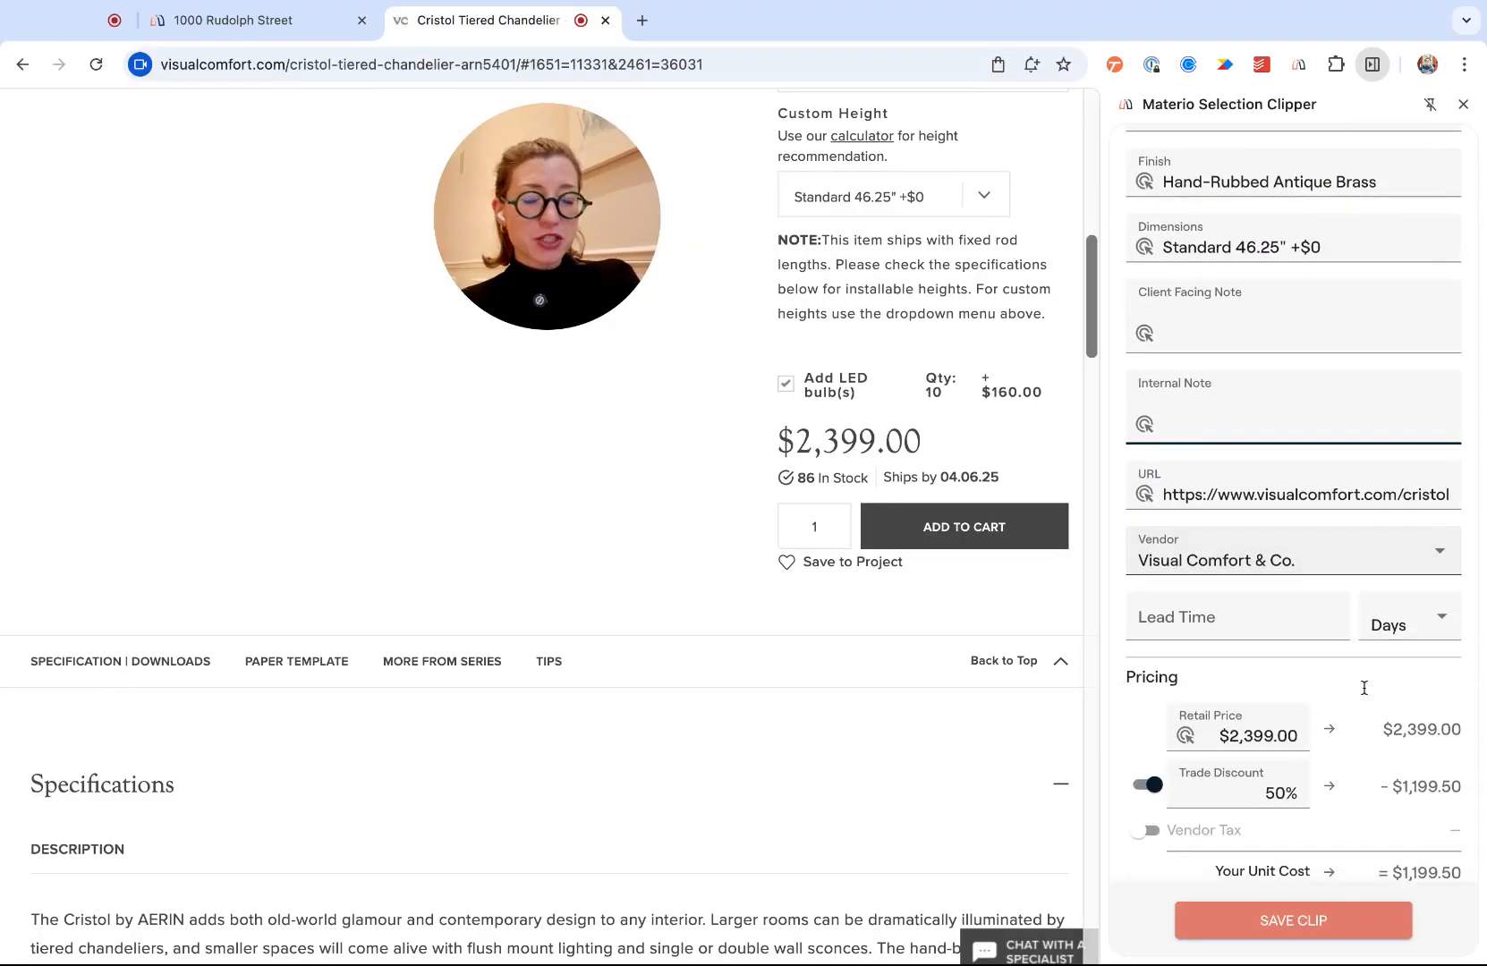
scroll(1364, 688, "down", 2)
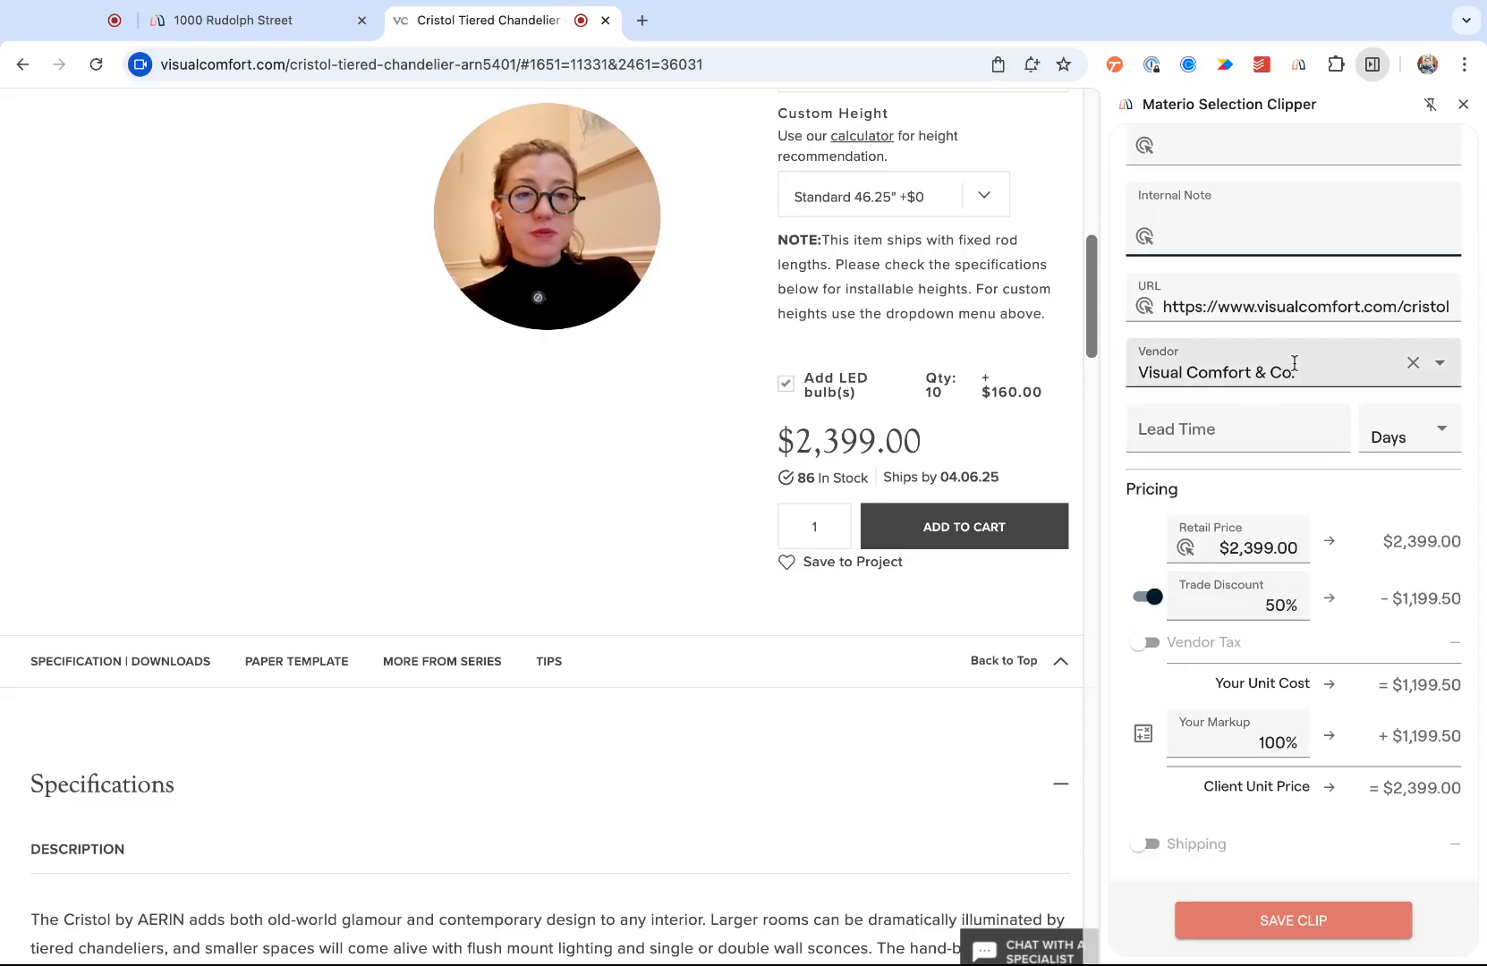
left_click(1326, 365)
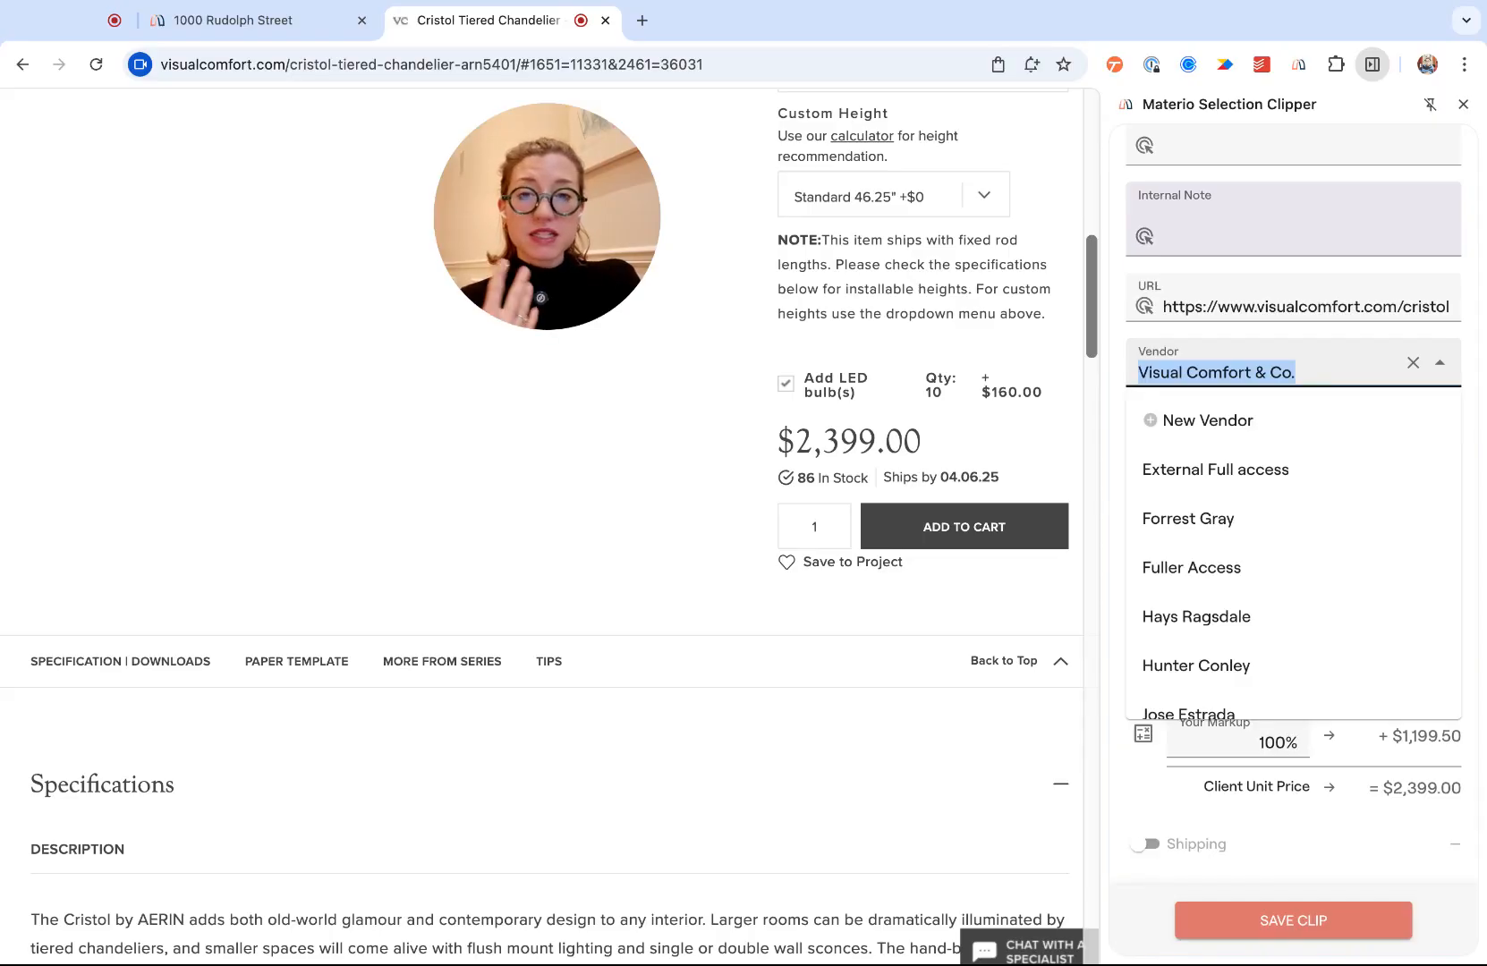
left_click(1229, 429)
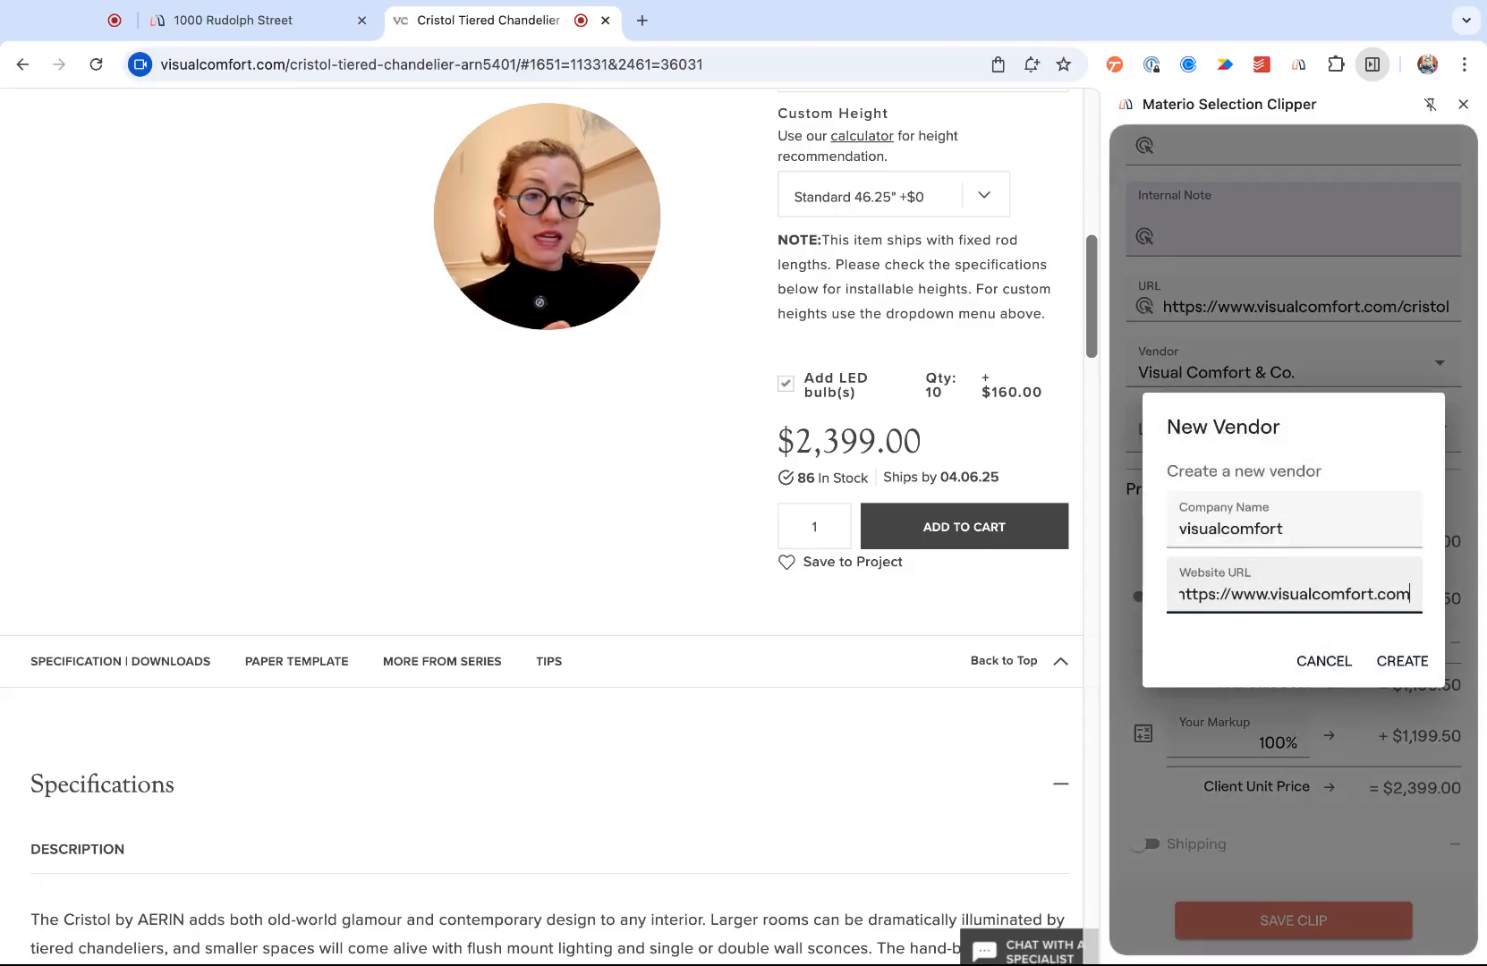
left_click(1323, 661)
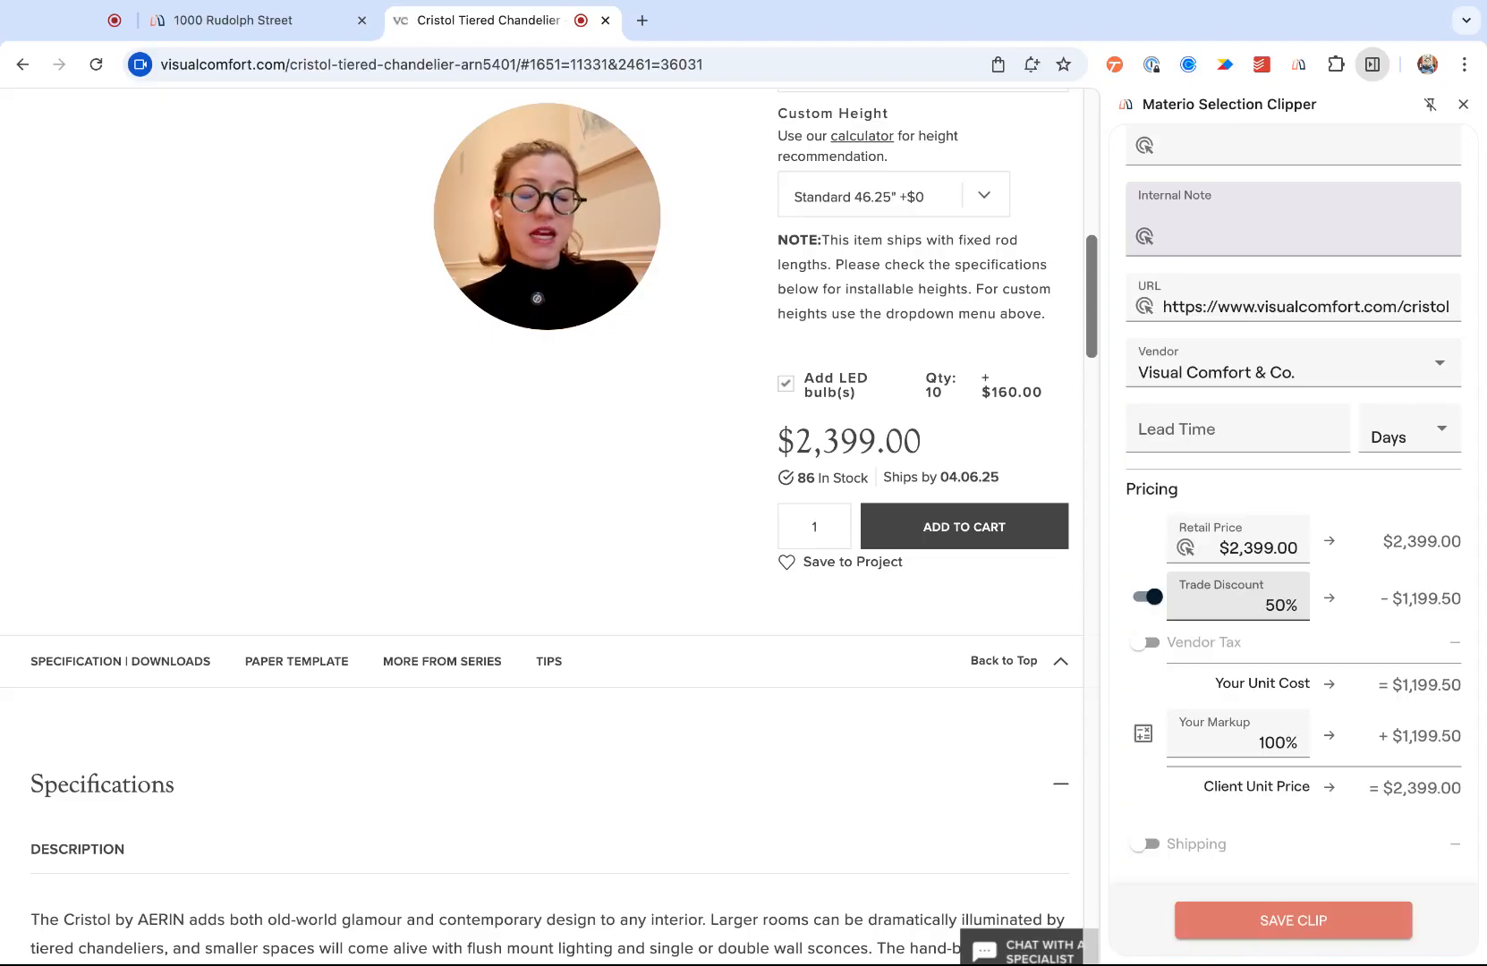
left_click(1151, 597)
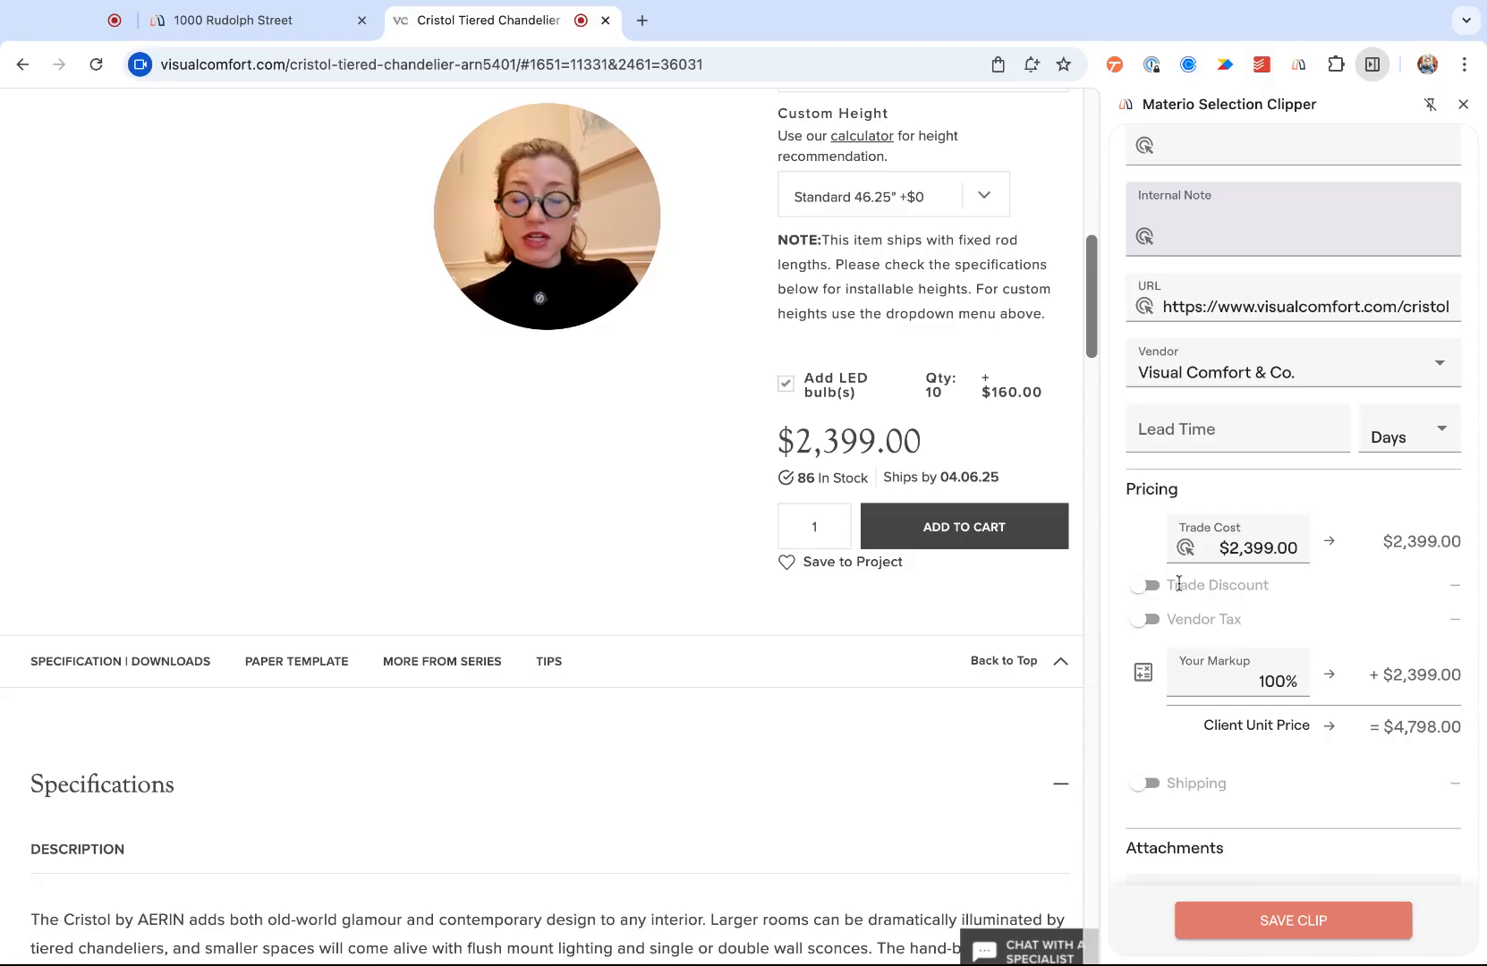
left_click(1151, 596)
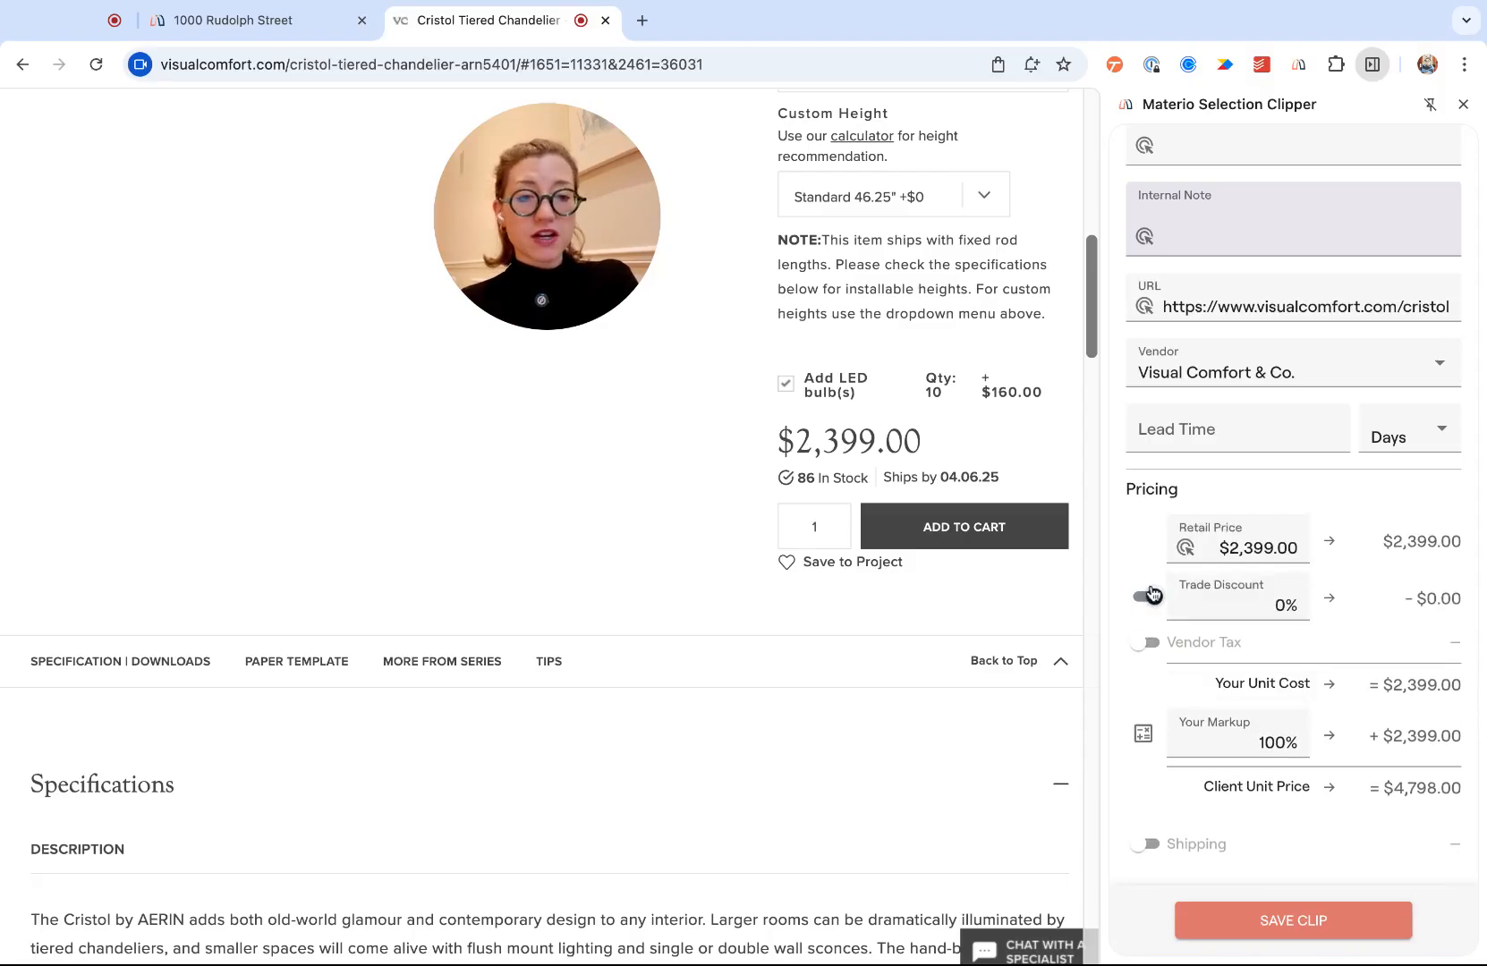
left_click(1279, 606)
type("50")
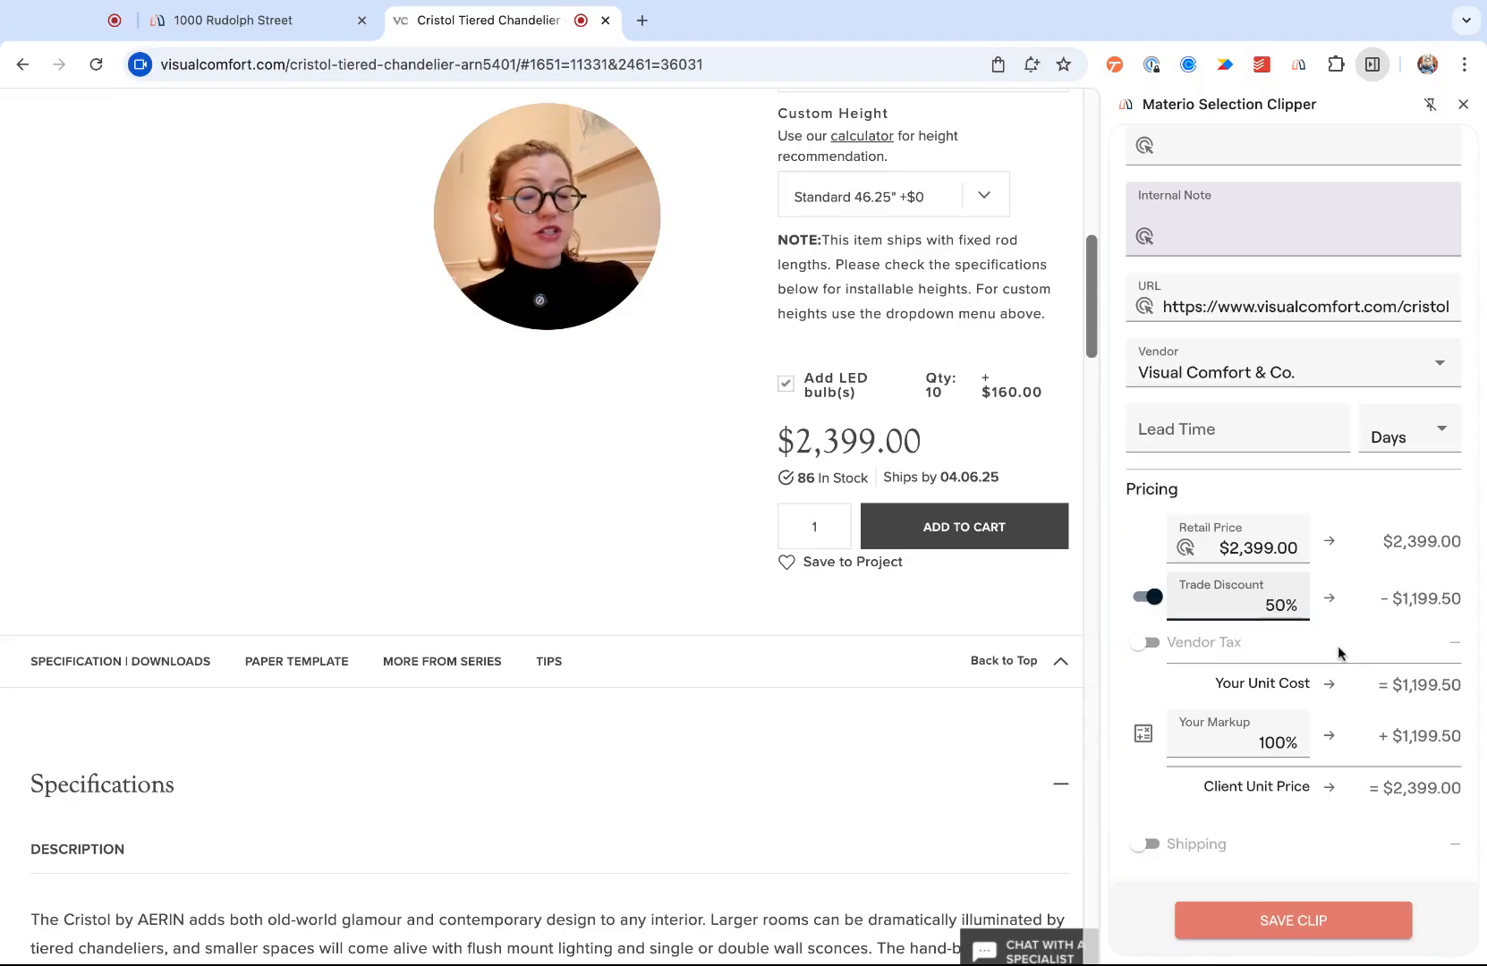
scroll(1339, 653, "down", 3)
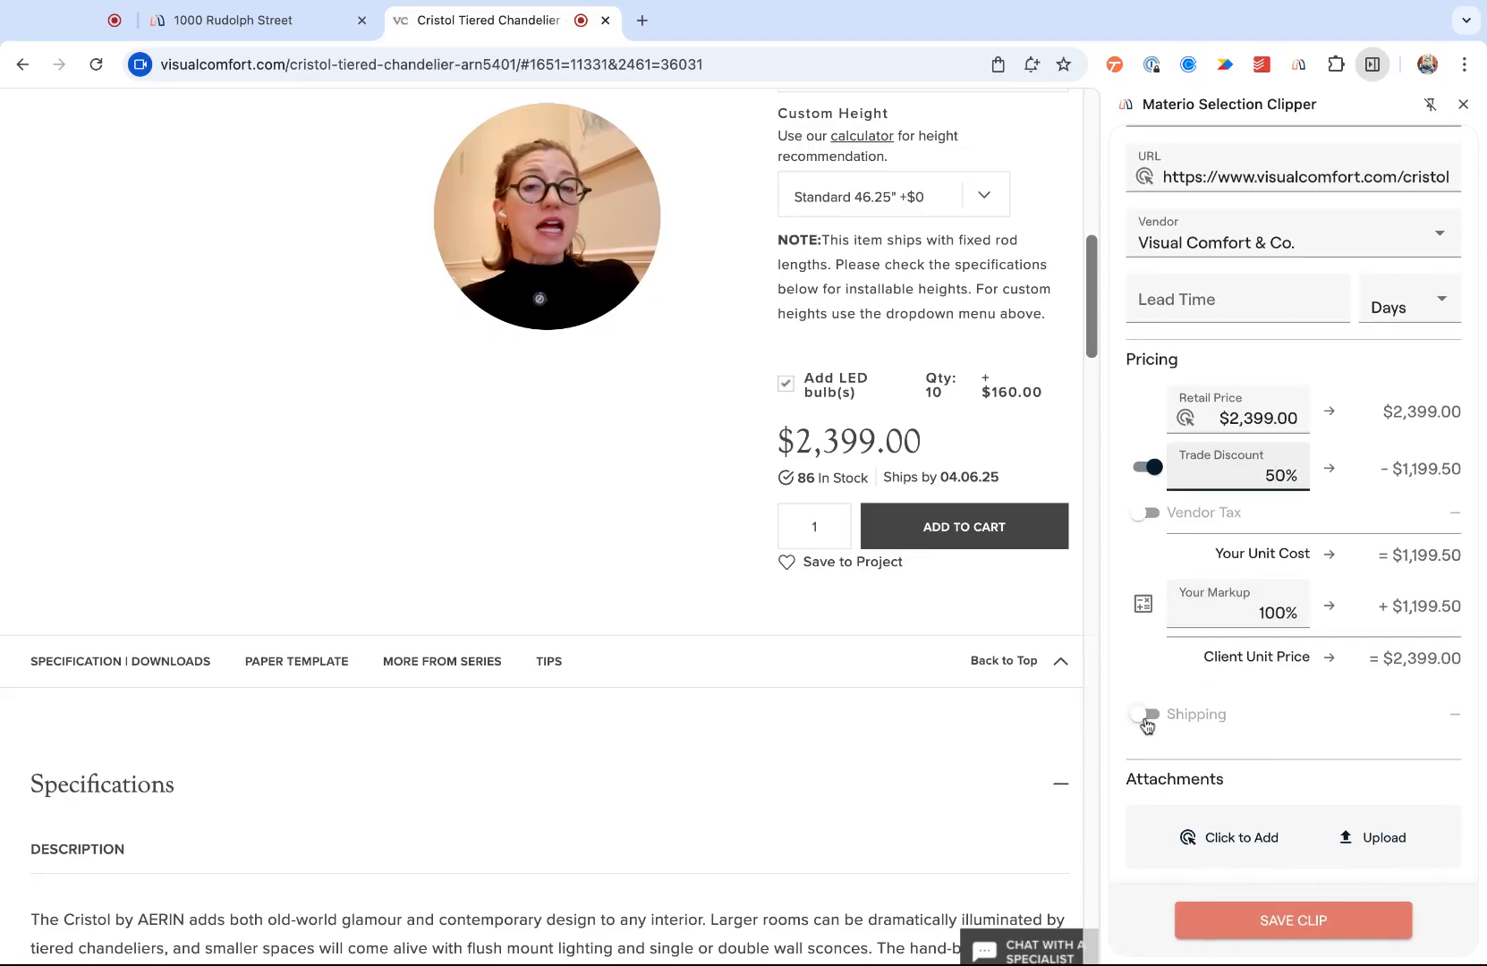
- Enable shipping at $50.00 cost with 20% markup, totalling $2,459.00 client price
left_click(1148, 725)
scroll(1234, 680, "down", 4)
left_click(1274, 537)
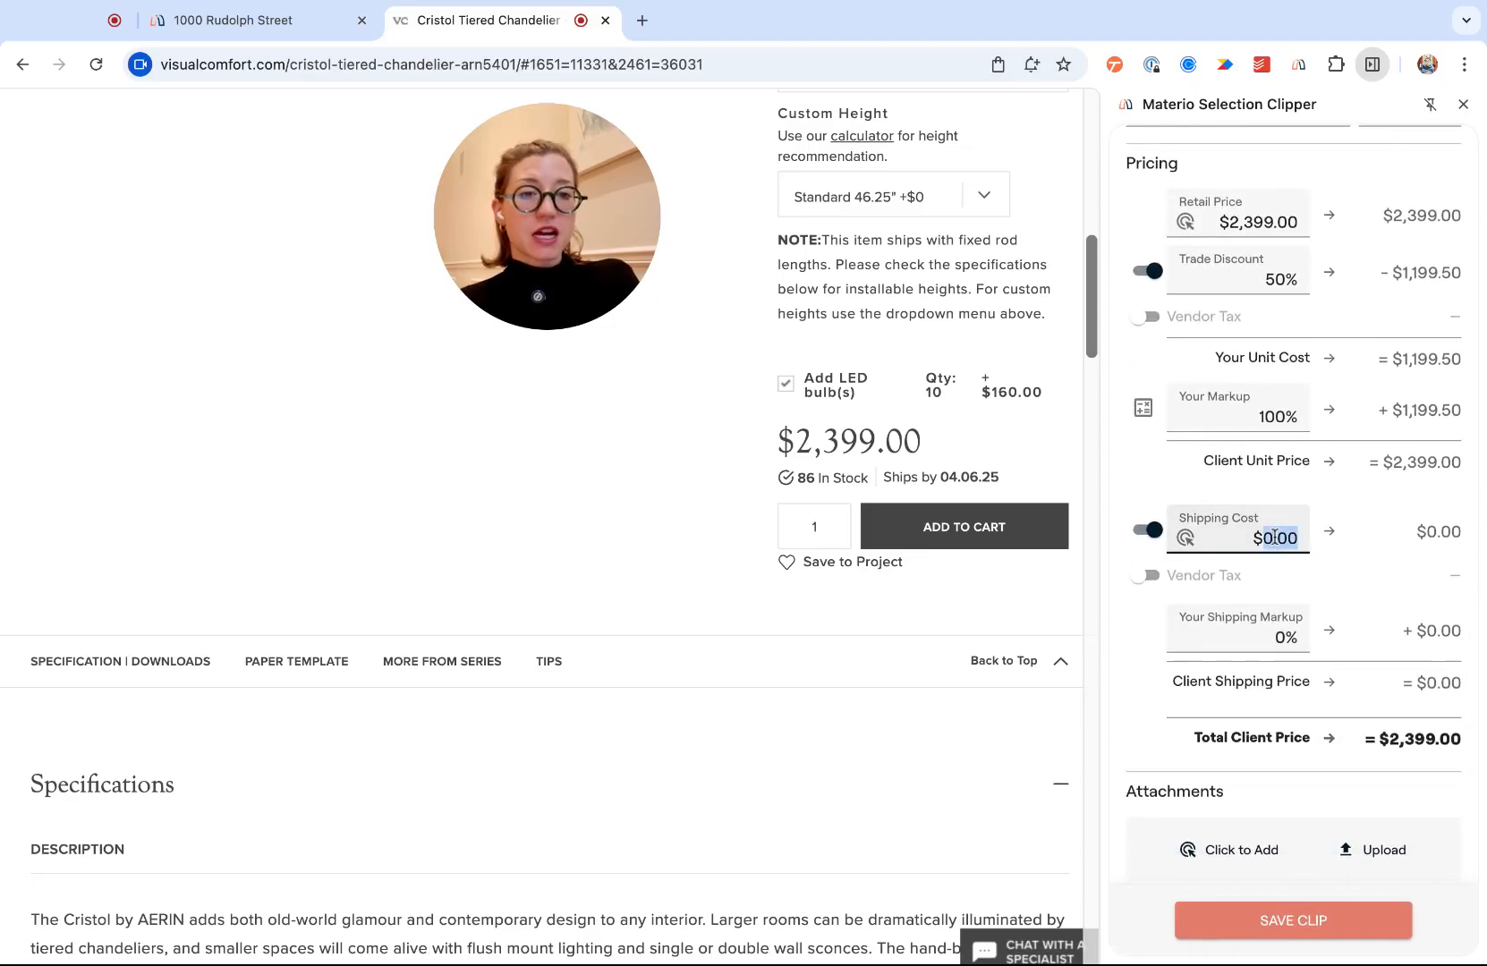
type("50")
scroll(1273, 591, "down", 1)
left_click(1271, 617)
type("2")
scroll(1330, 699, "down", 1)
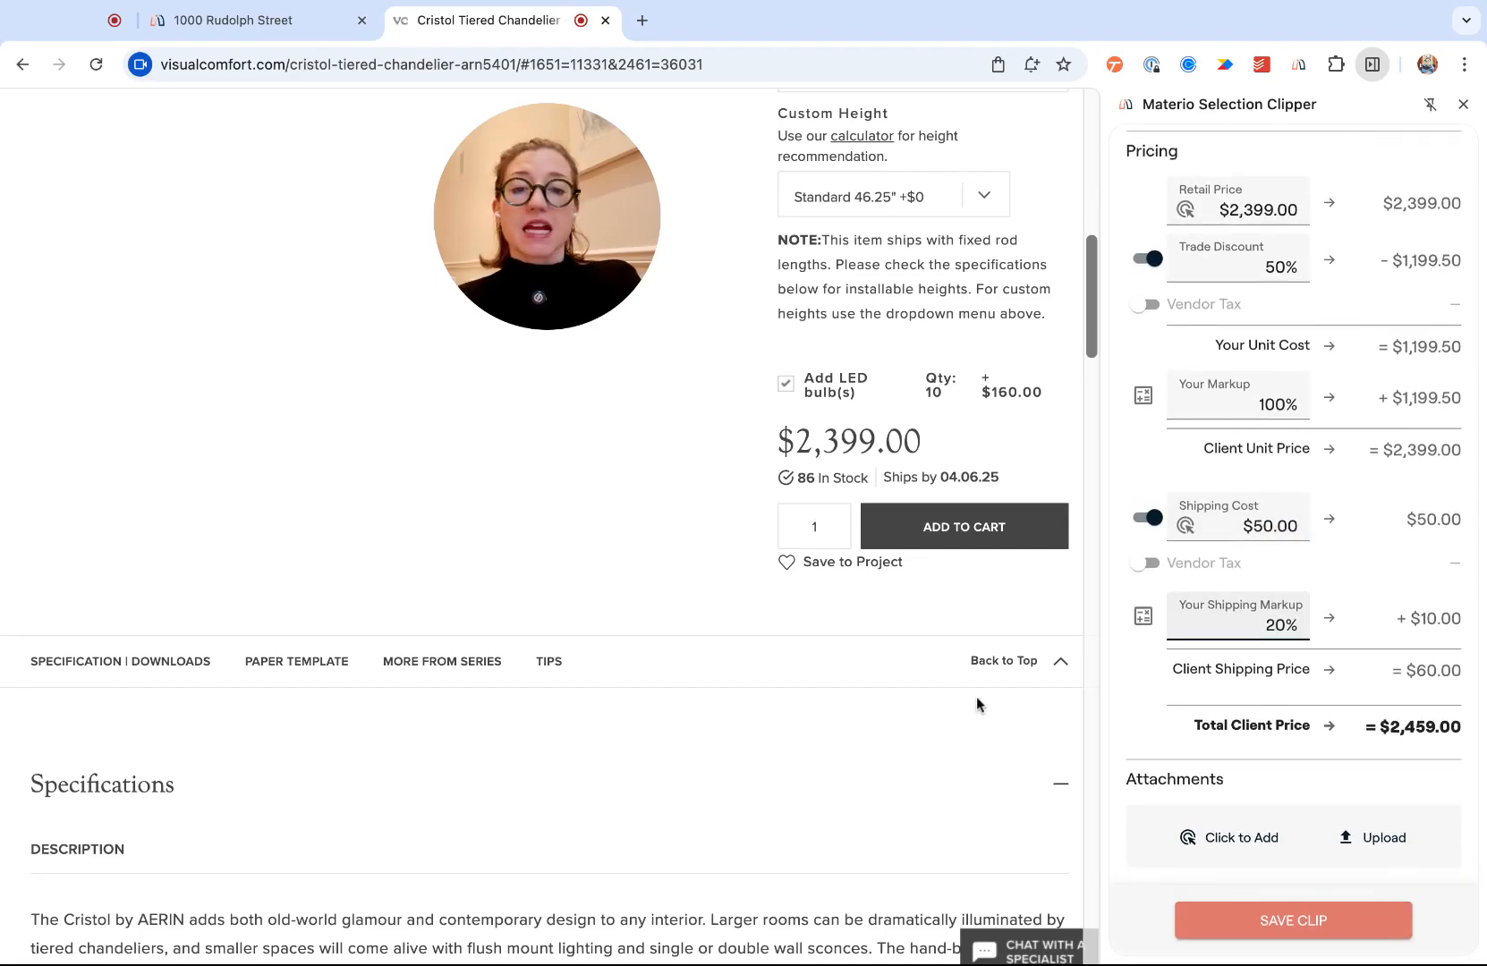
scroll(976, 696, "down", 8)
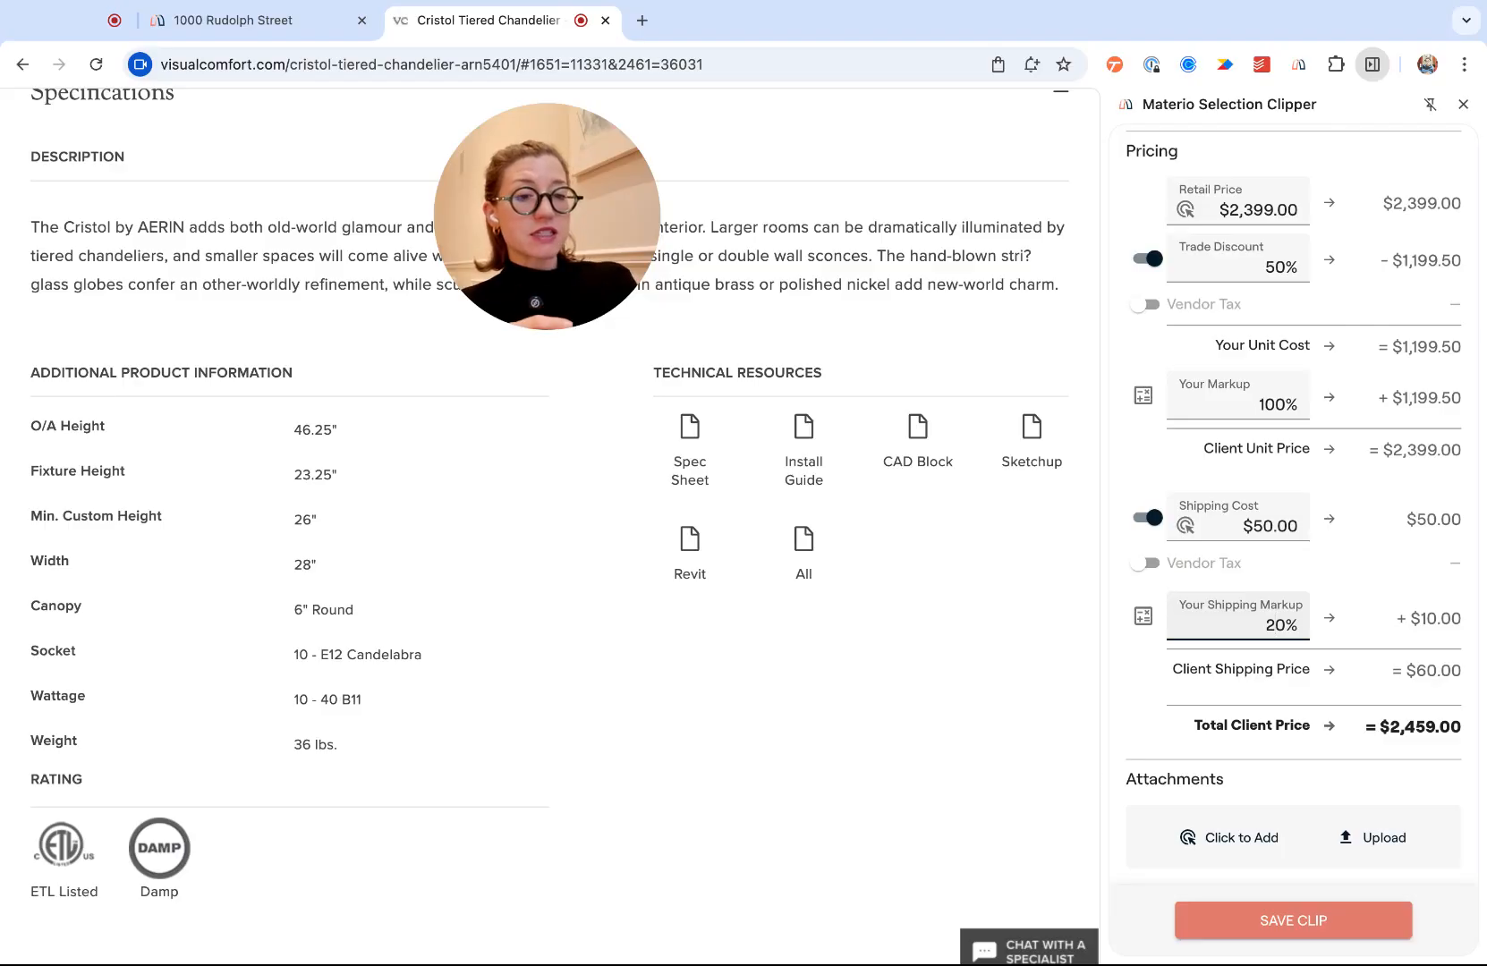
- Attach the Spec Sheet and Install Guide PDFs from the page and save the clip
left_click(1235, 838)
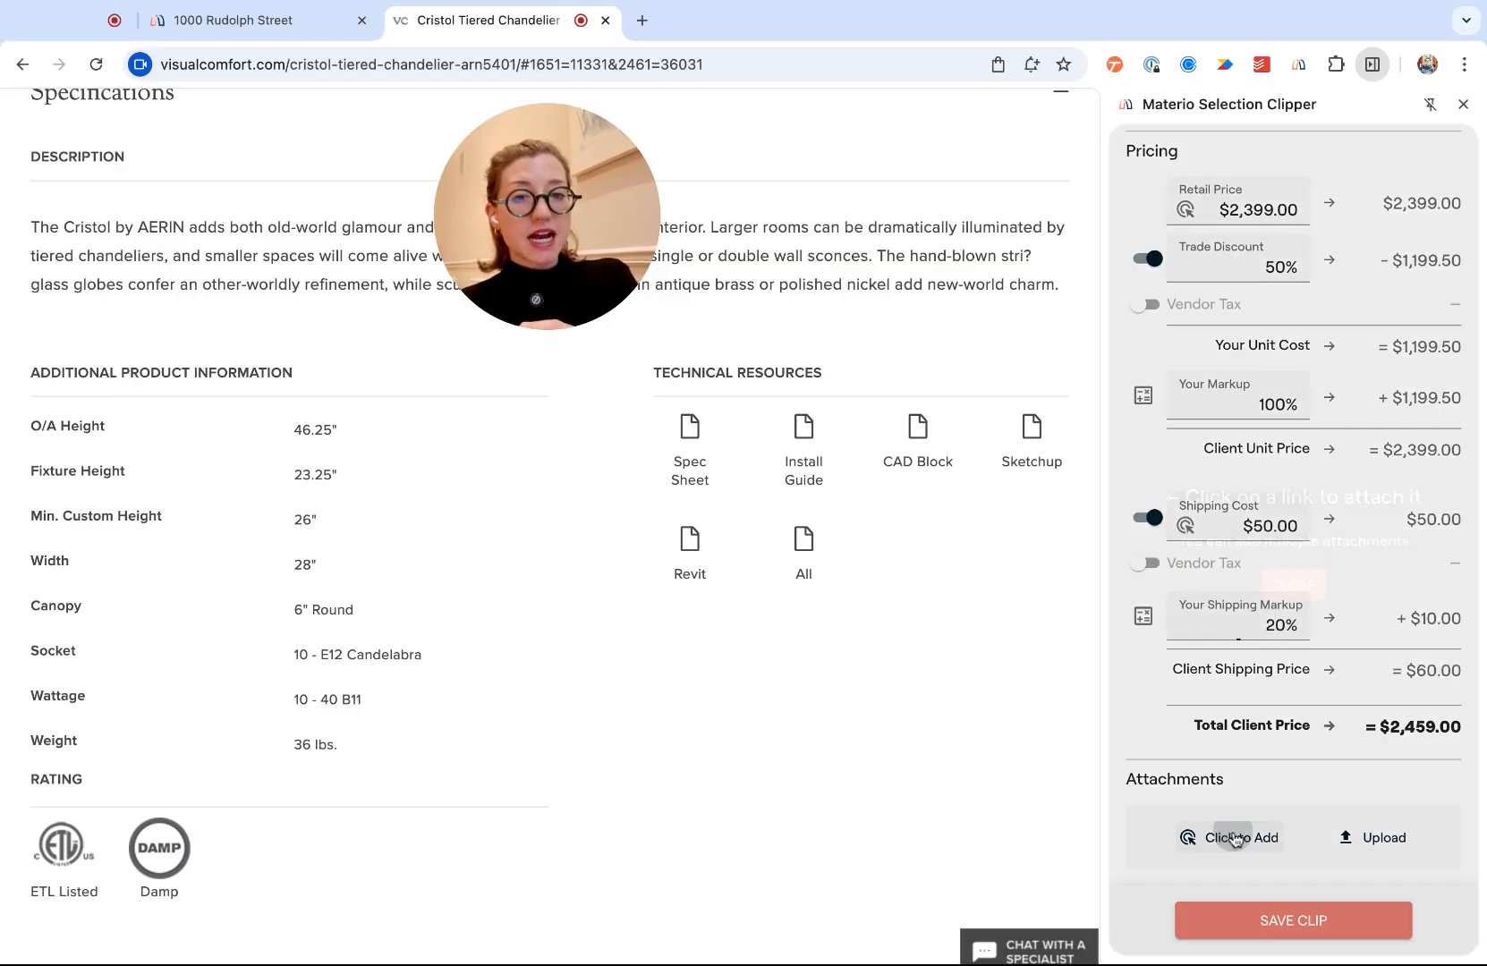
left_click(690, 471)
left_click(803, 484)
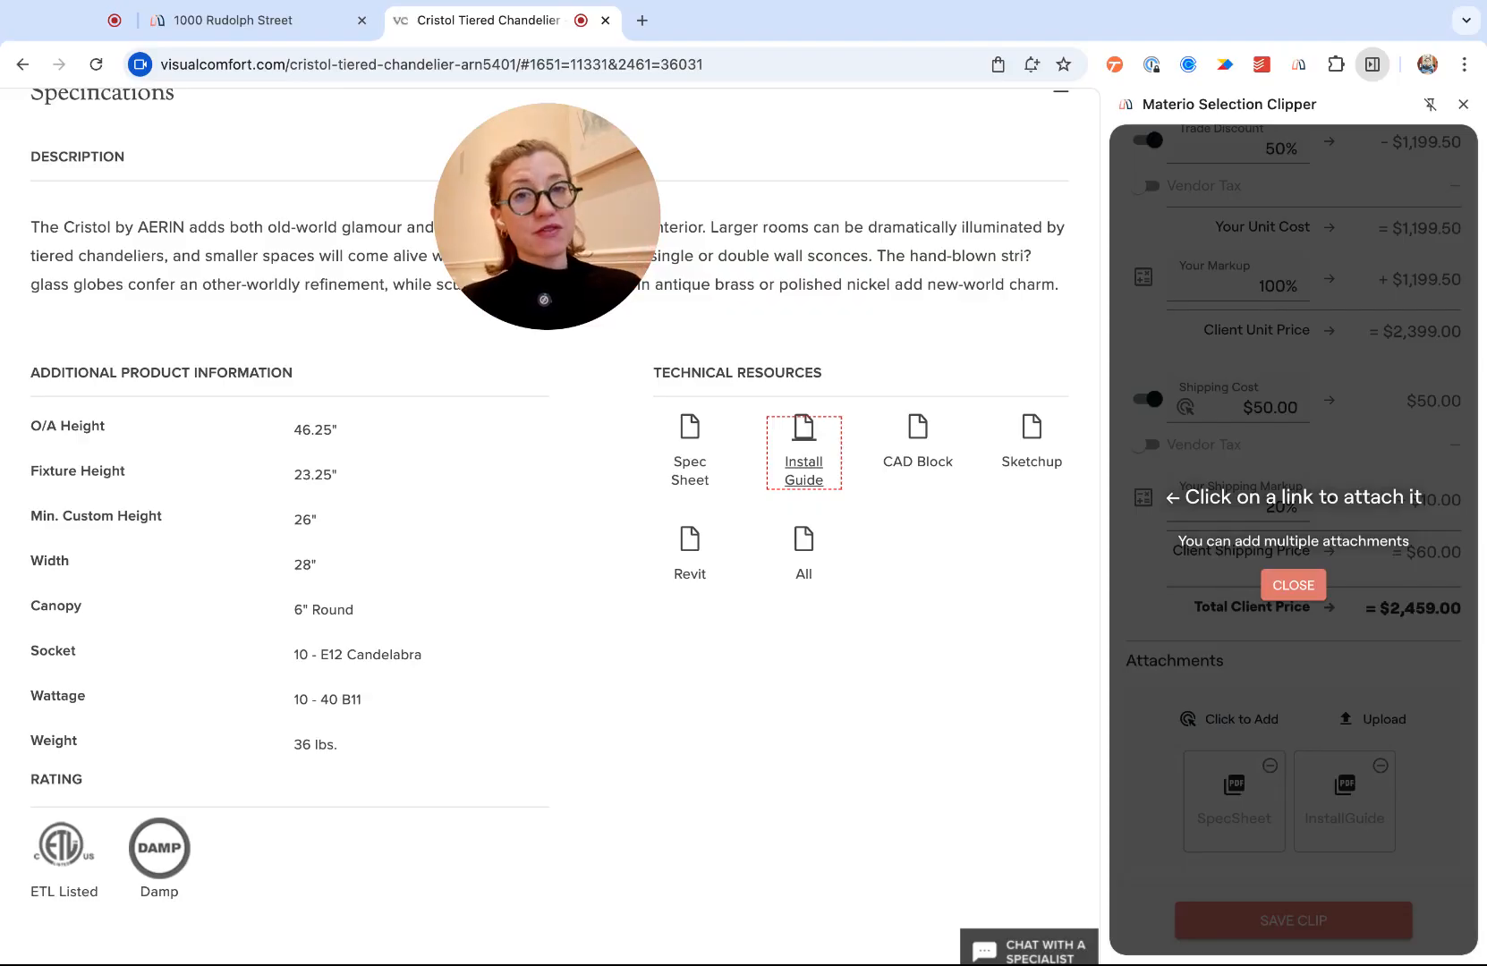
left_click(1294, 586)
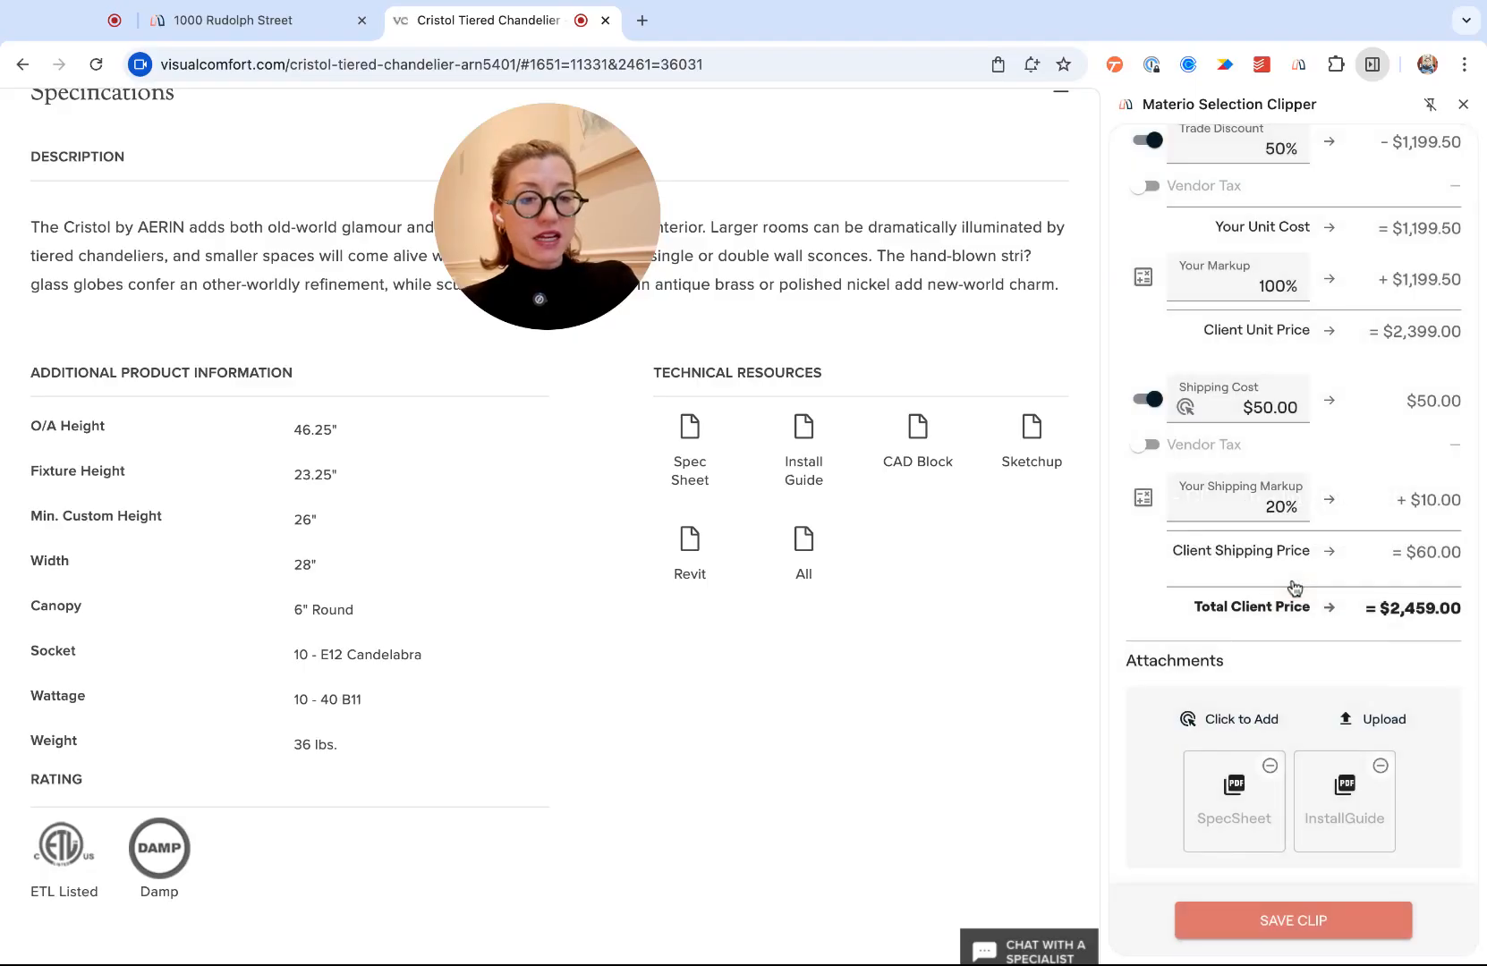
left_click(1244, 921)
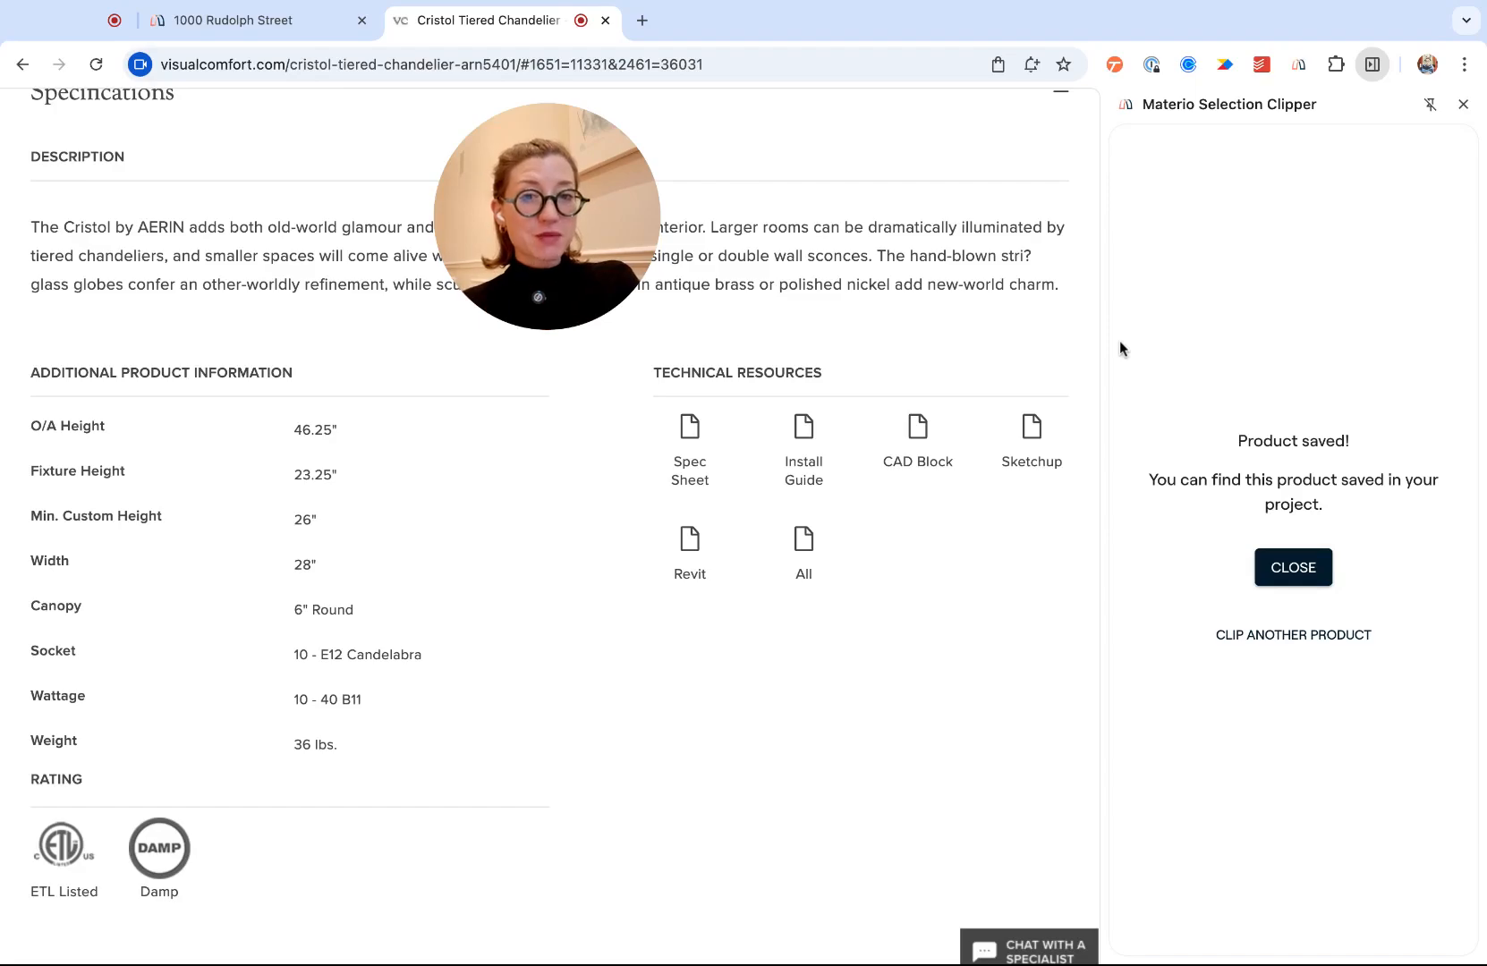
left_click(280, 23)
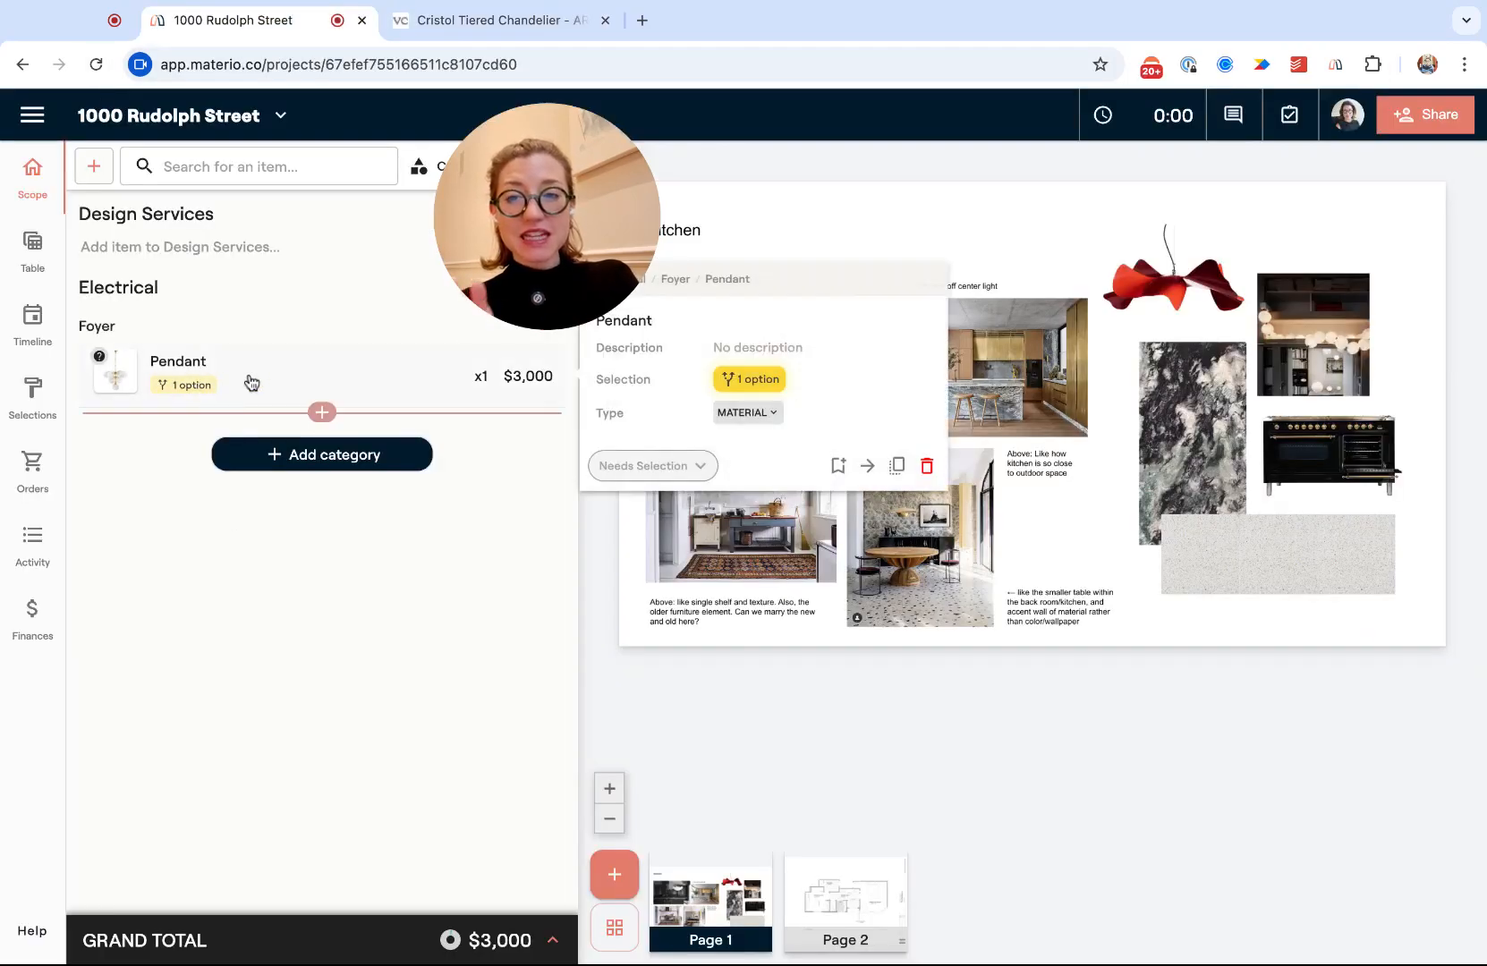
left_click(190, 386)
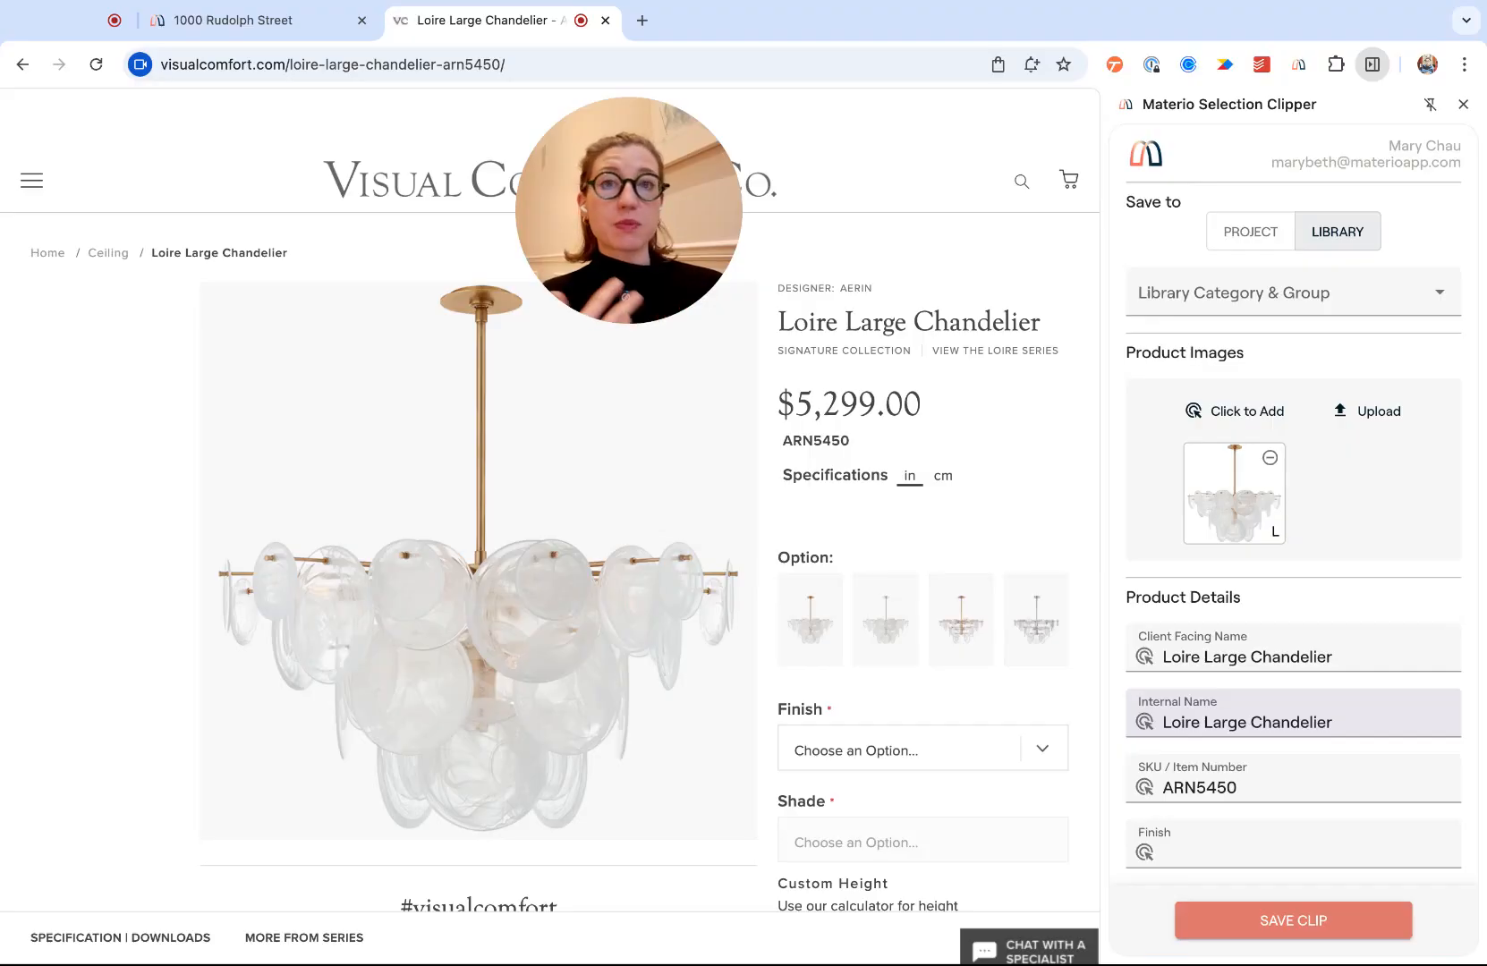
- File the Loire clip under a newly created Electrical group named 'Chandeliers 2'
left_click(1267, 295)
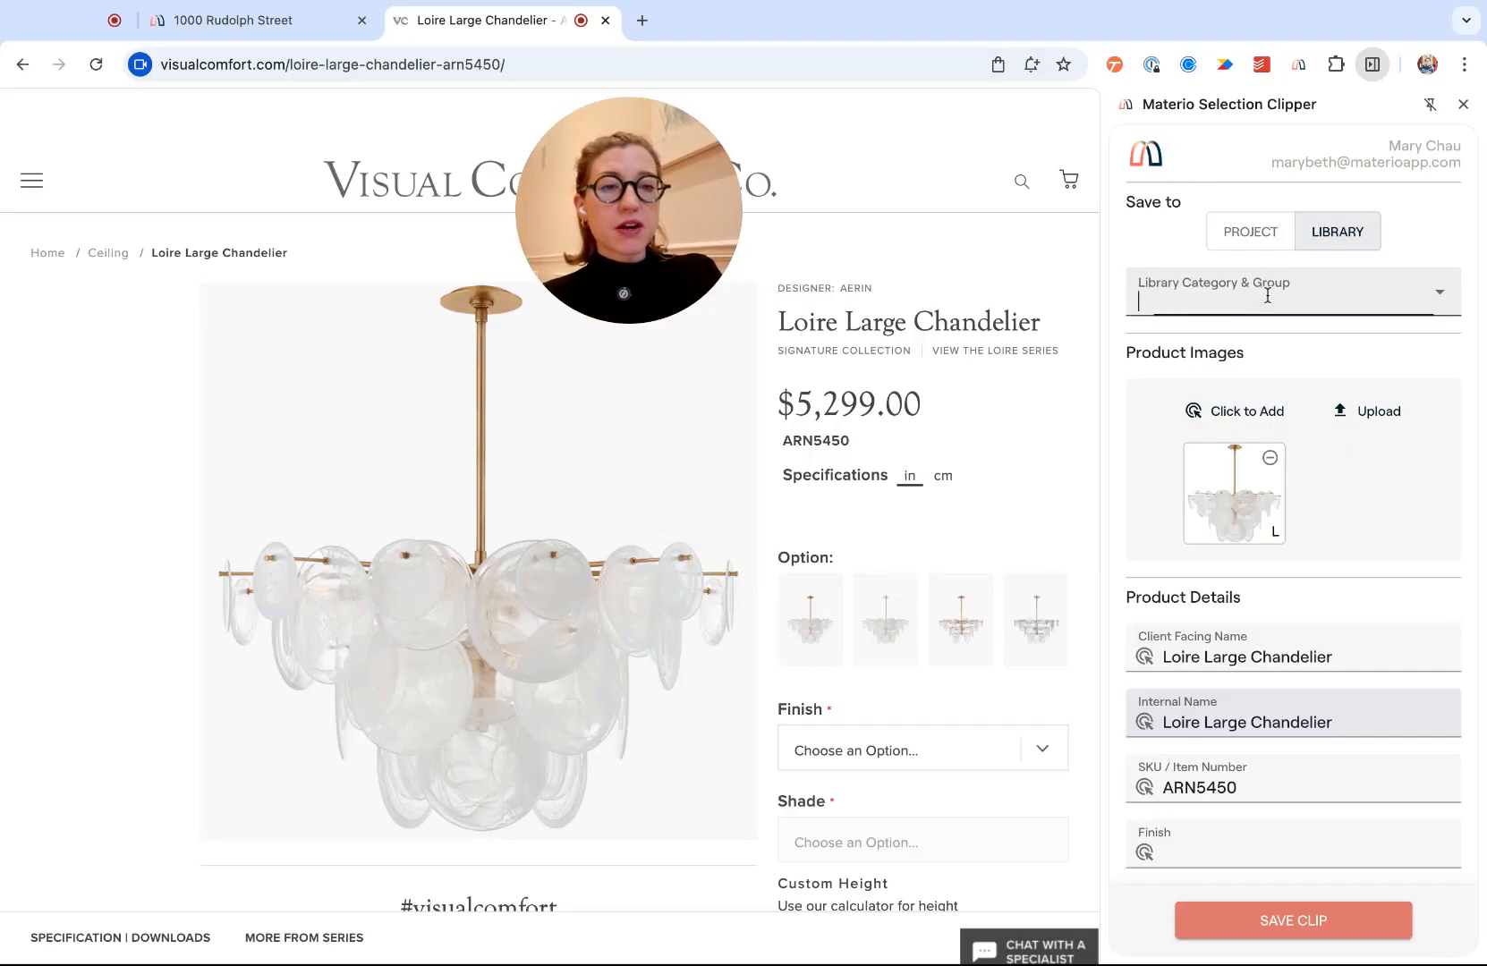
type("ele")
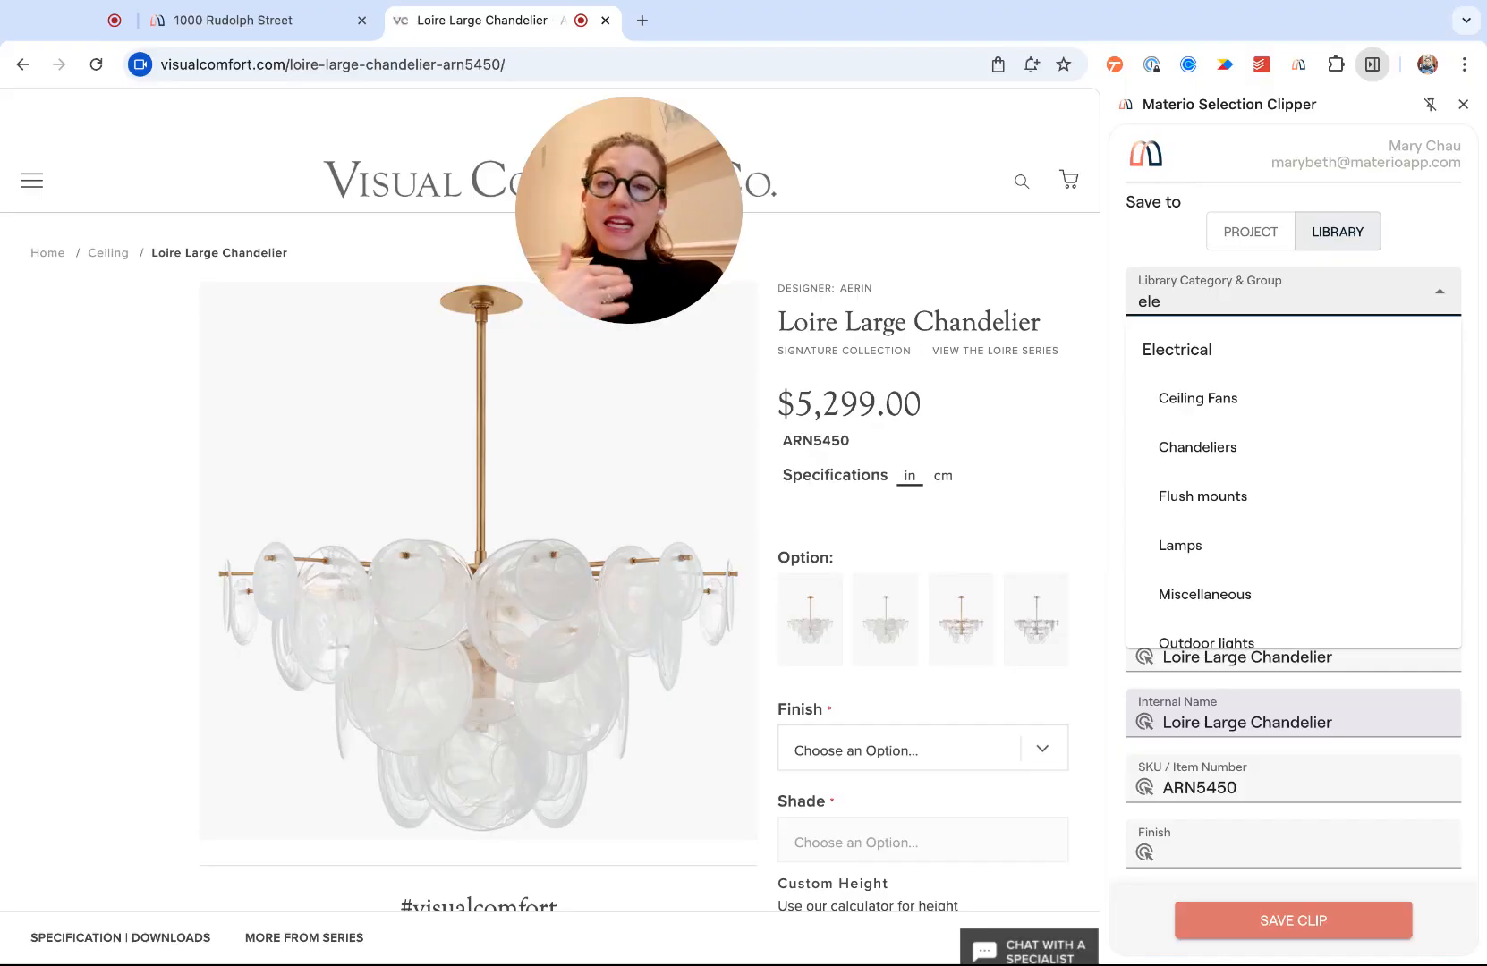
scroll(1294, 448, "down", 5)
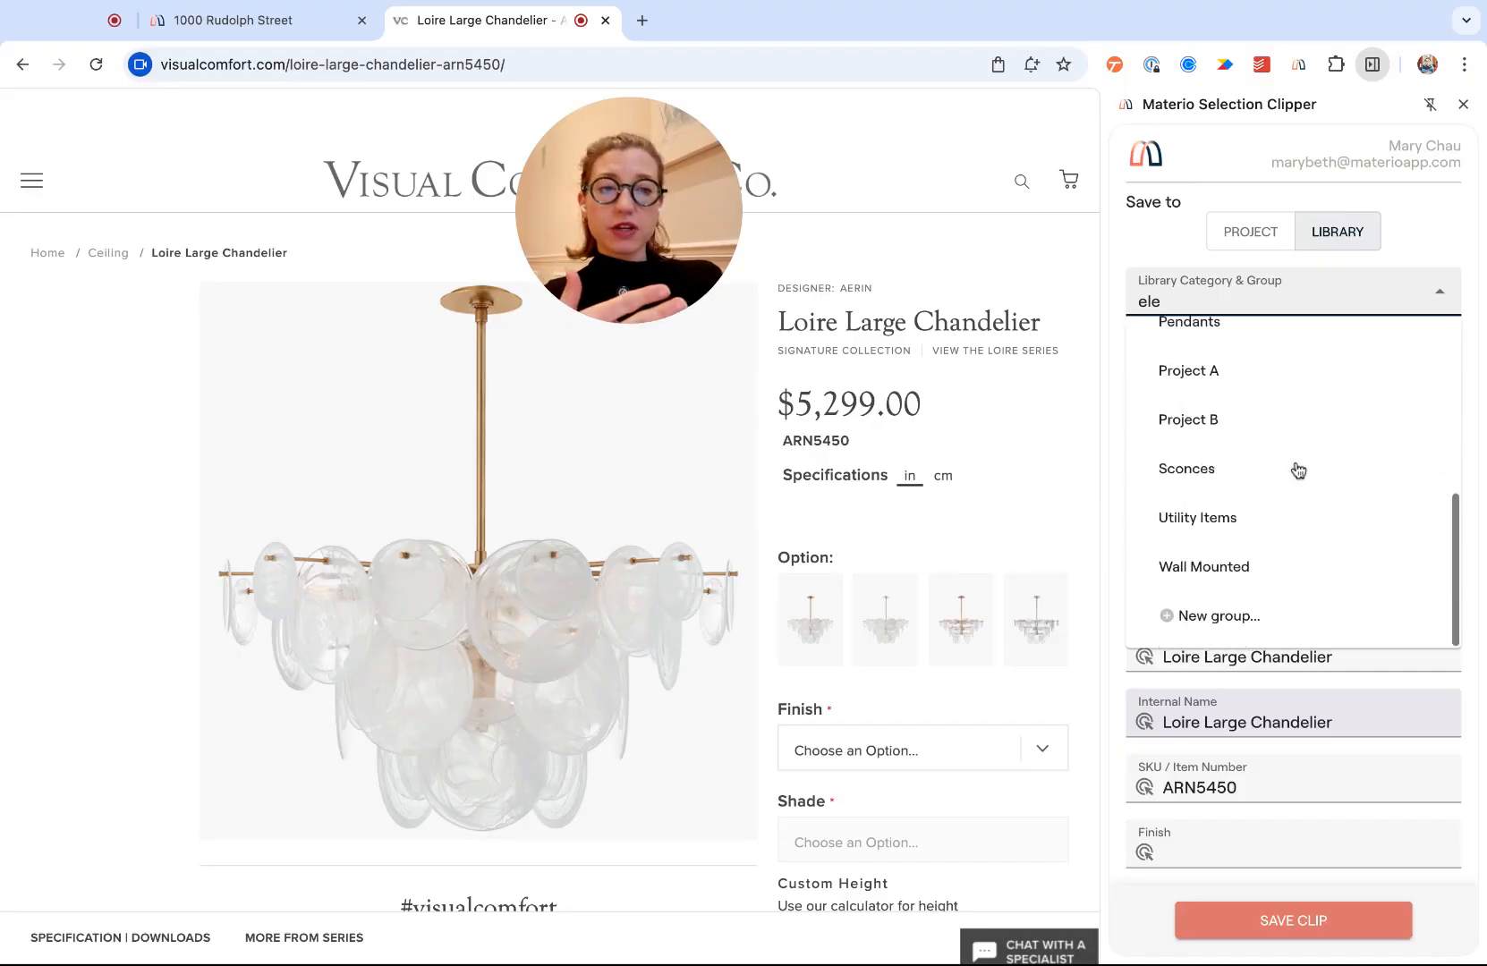
left_click(1219, 616)
type("Chan")
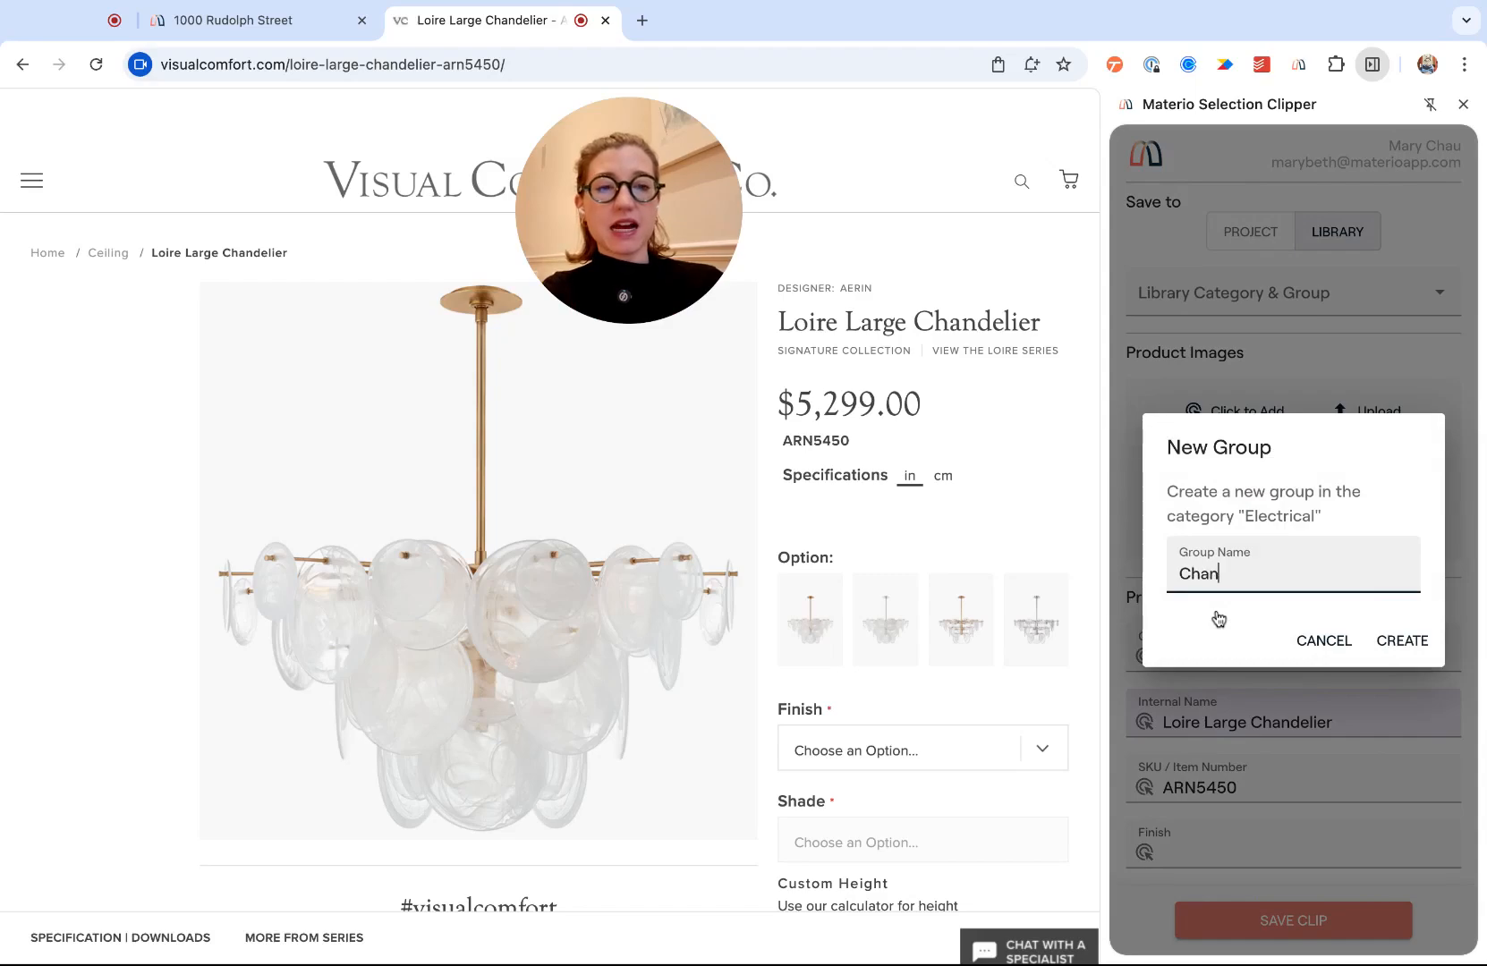
type("deliers 2")
left_click(1401, 640)
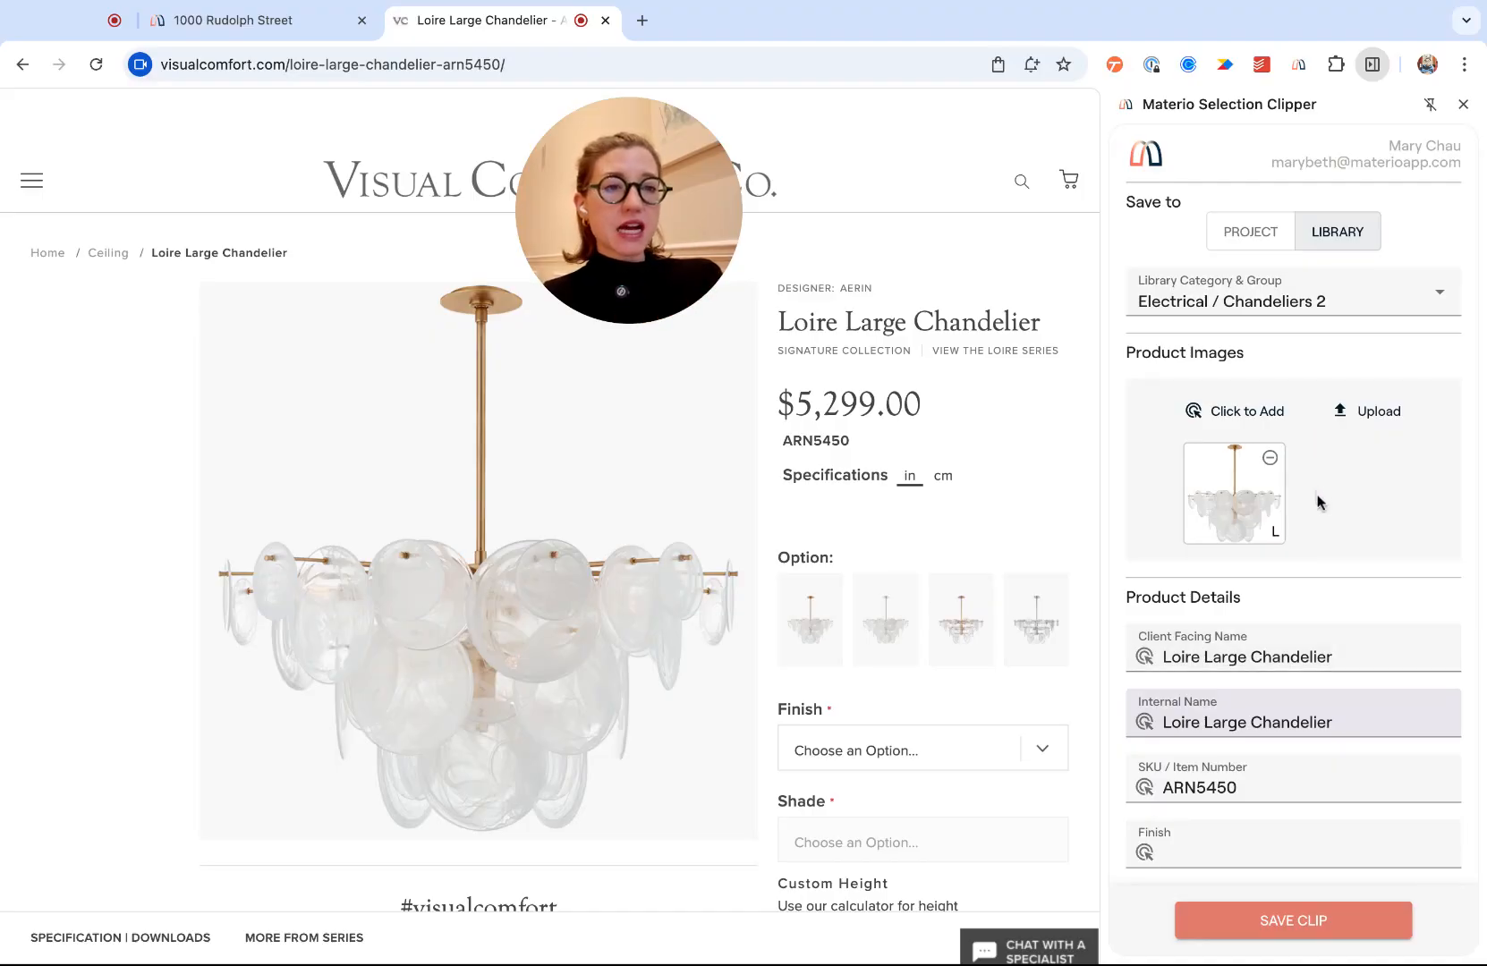
- Set the Loire clip's lead time to 8 Weeks
scroll(1306, 559, "down", 1)
scroll(1306, 560, "down", 6)
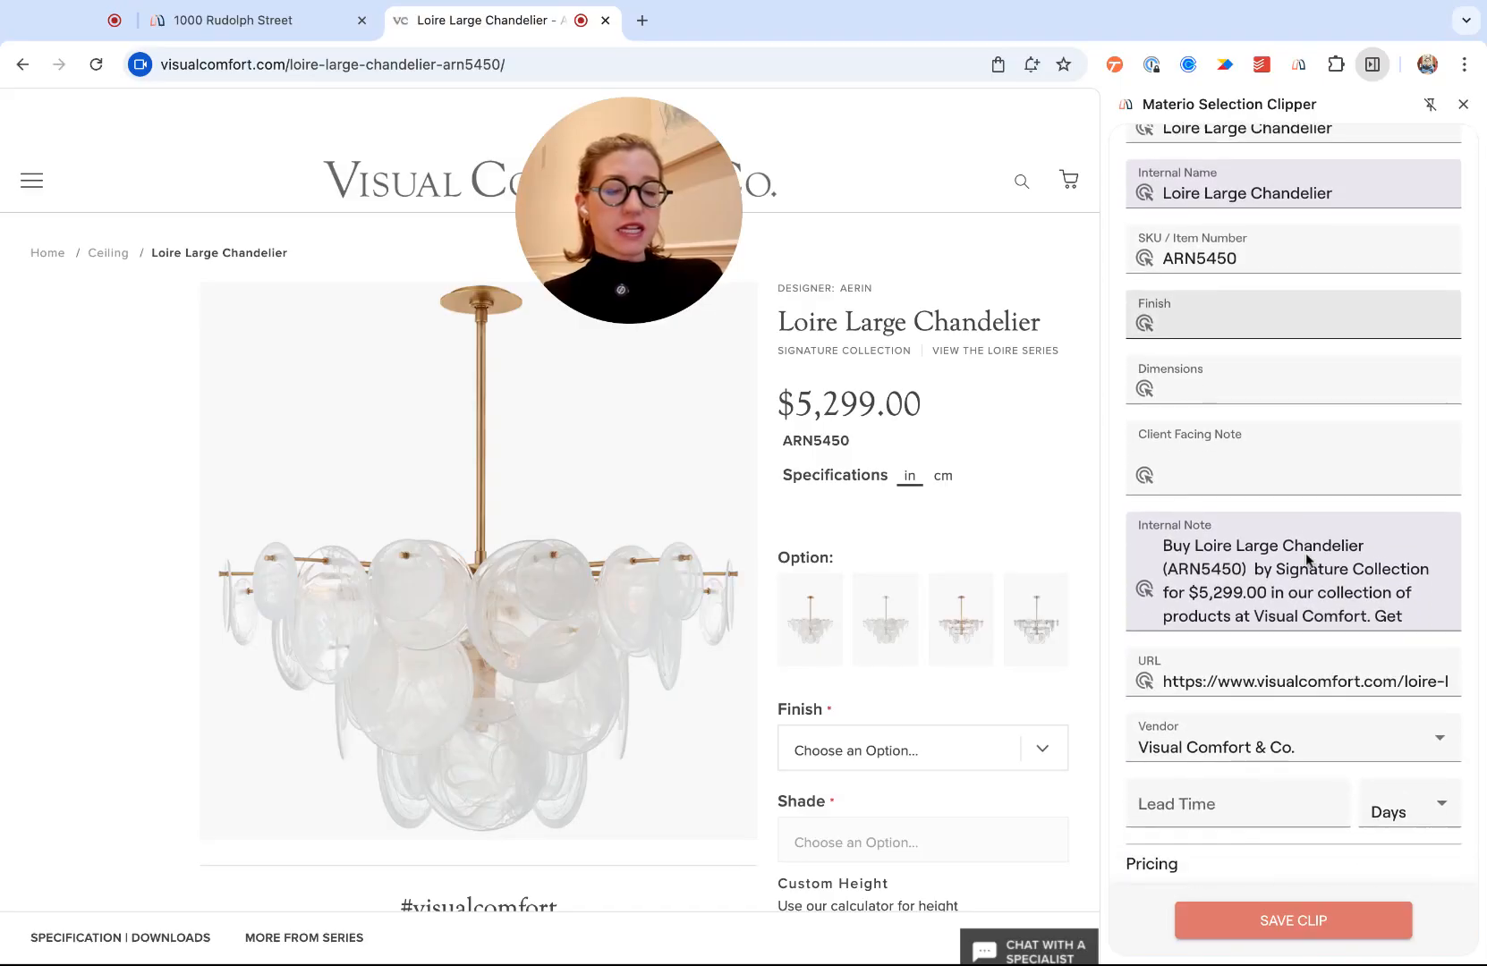
scroll(1297, 724, "down", 5)
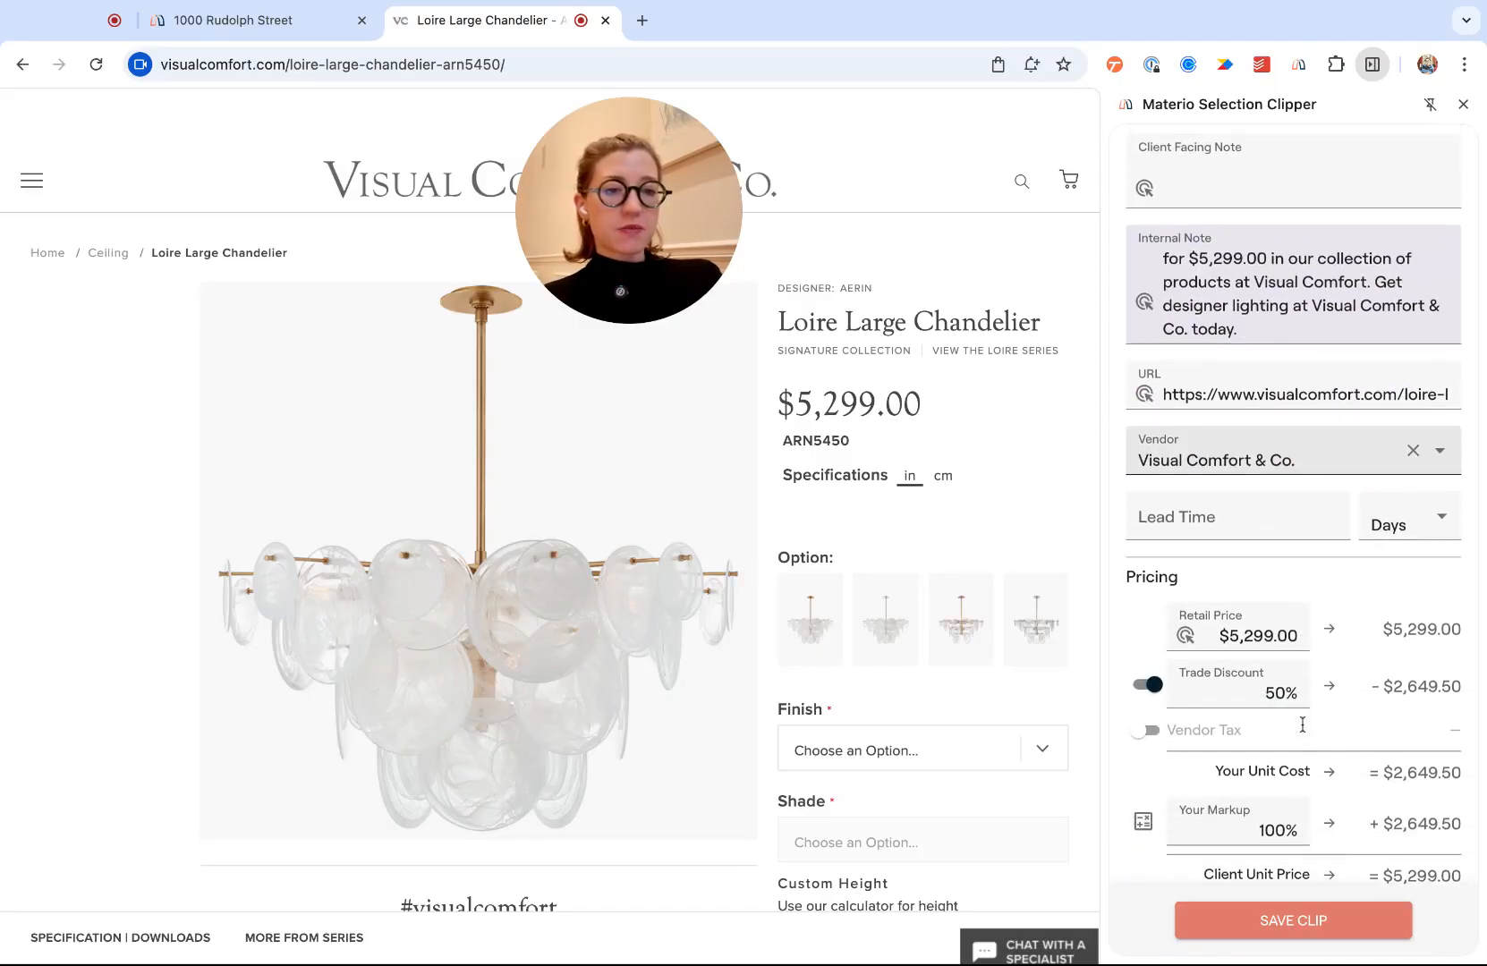
left_click(1250, 512)
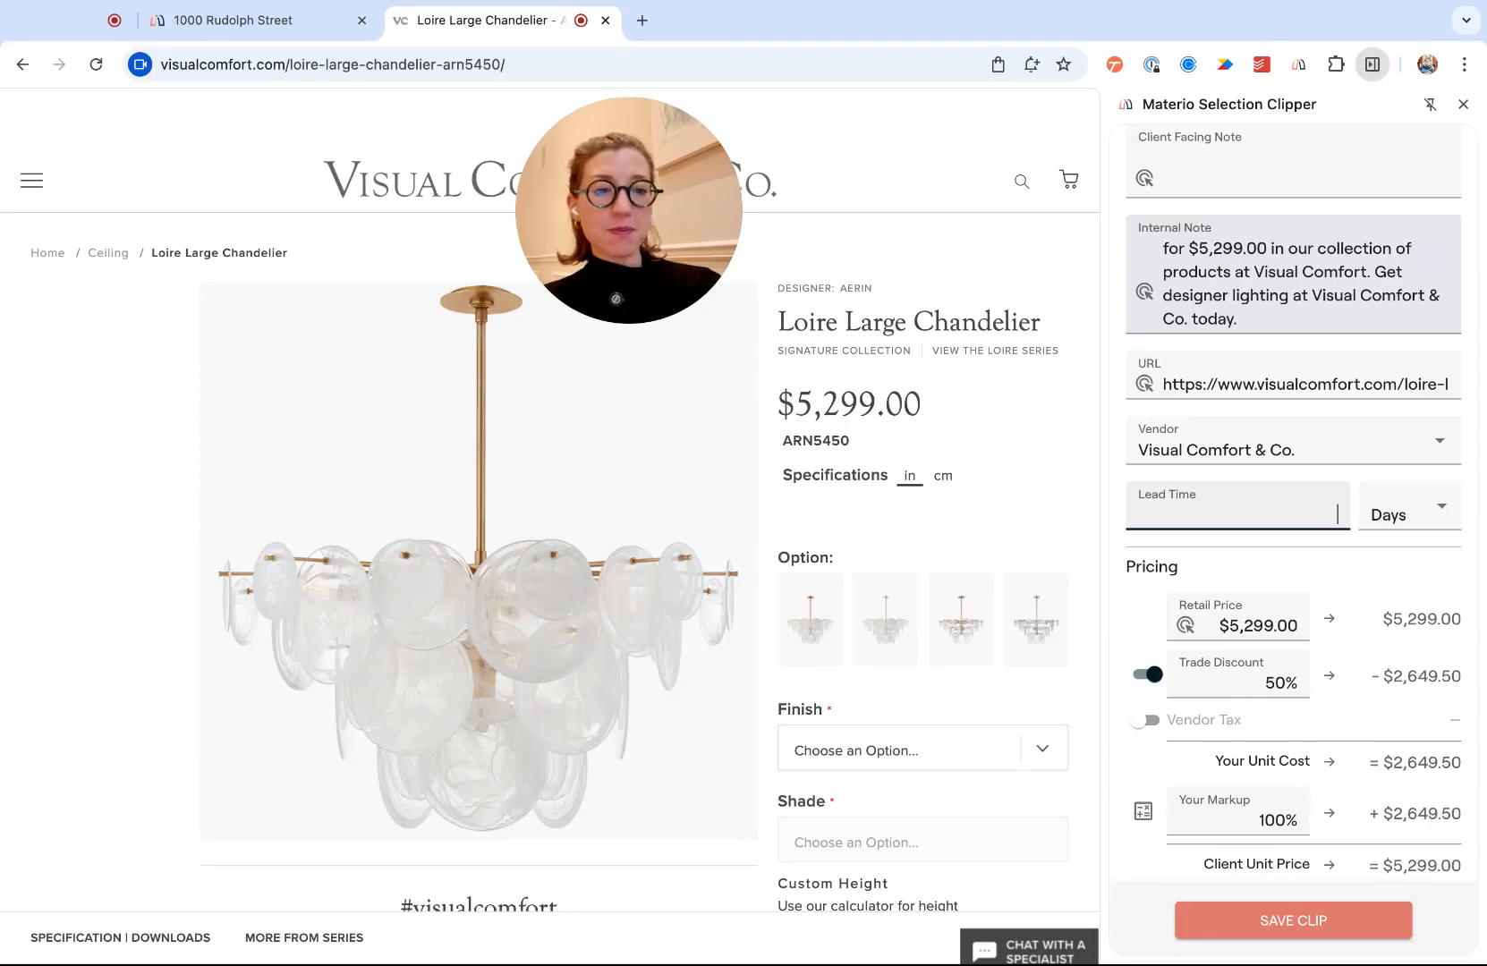
left_click(1387, 515)
left_click(1392, 616)
scroll(1325, 573, "down", 3)
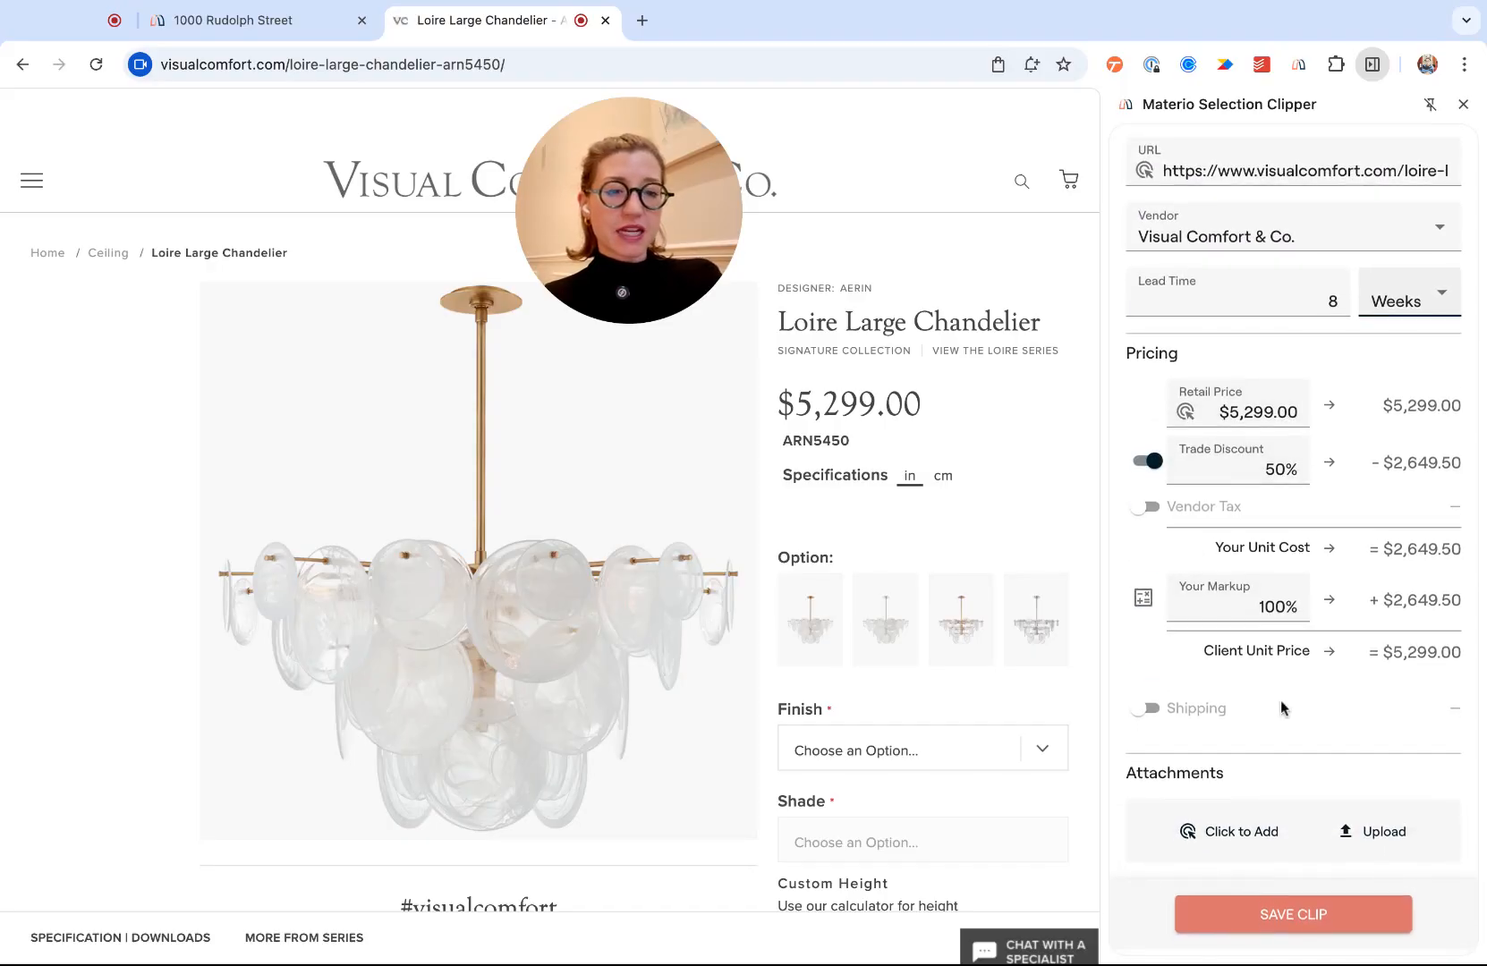
scroll(1281, 709, "up", 10)
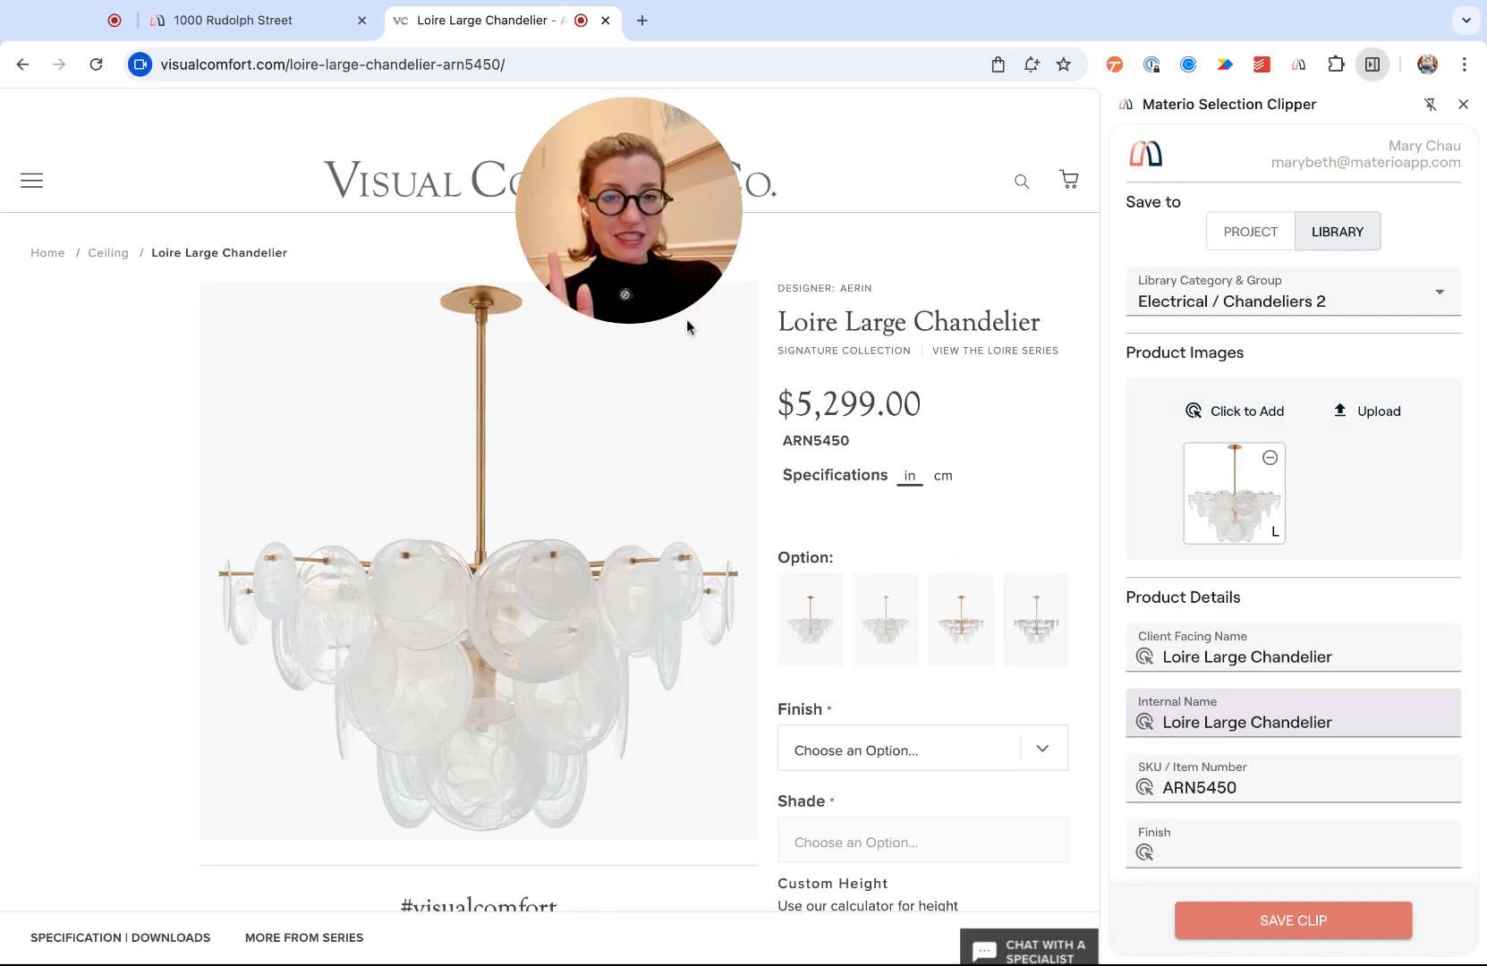
left_click_drag(678, 250, 866, 250)
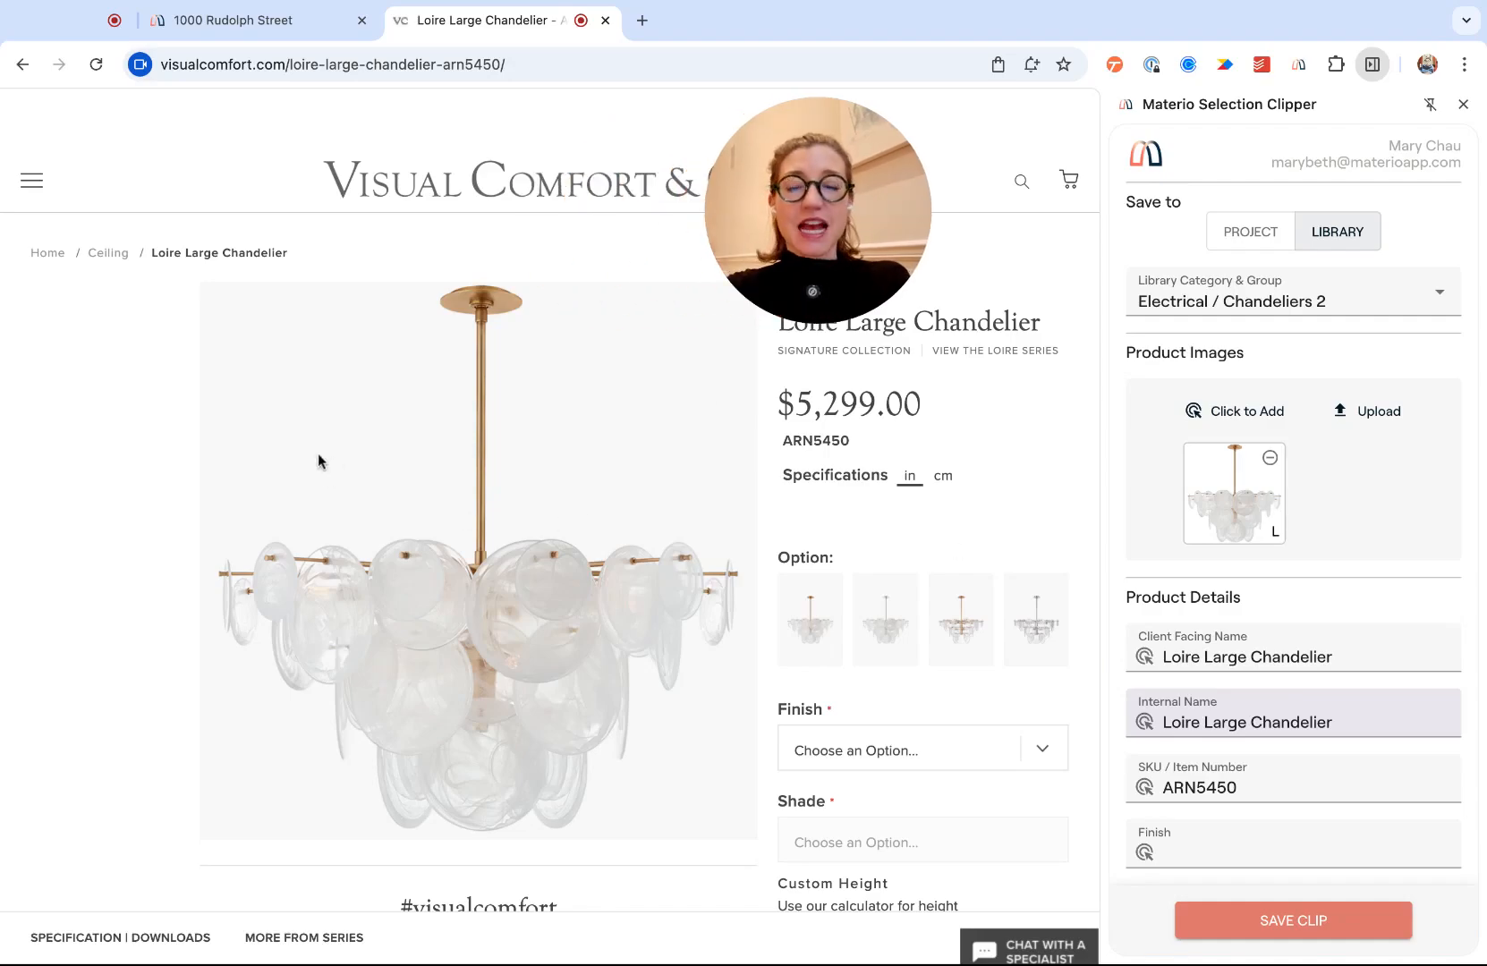